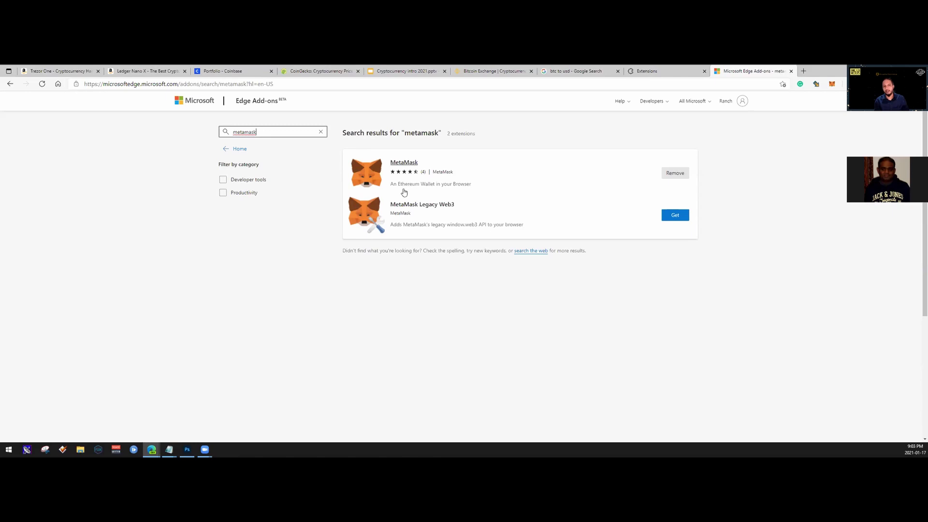
- Open the MetaMask wallet and choose Rinkeby Test Network from the available networks
left_click(832, 85)
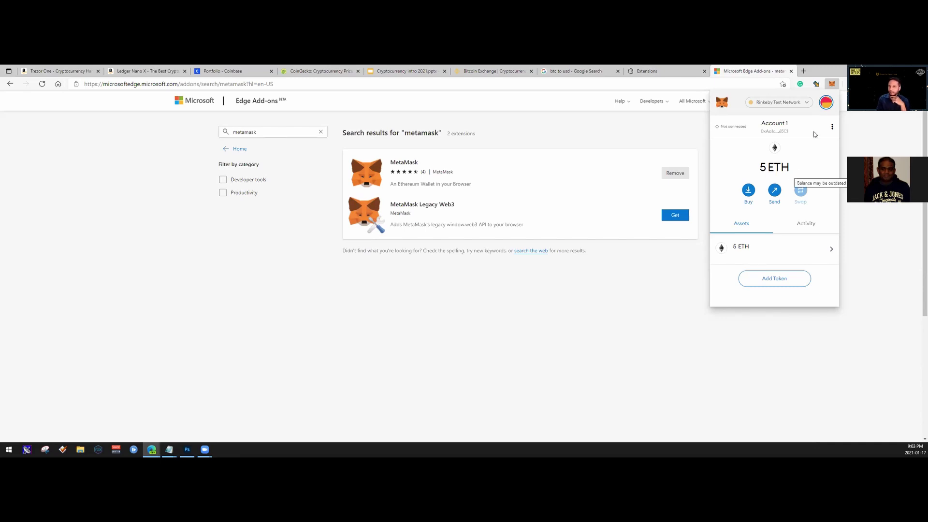
left_click(801, 104)
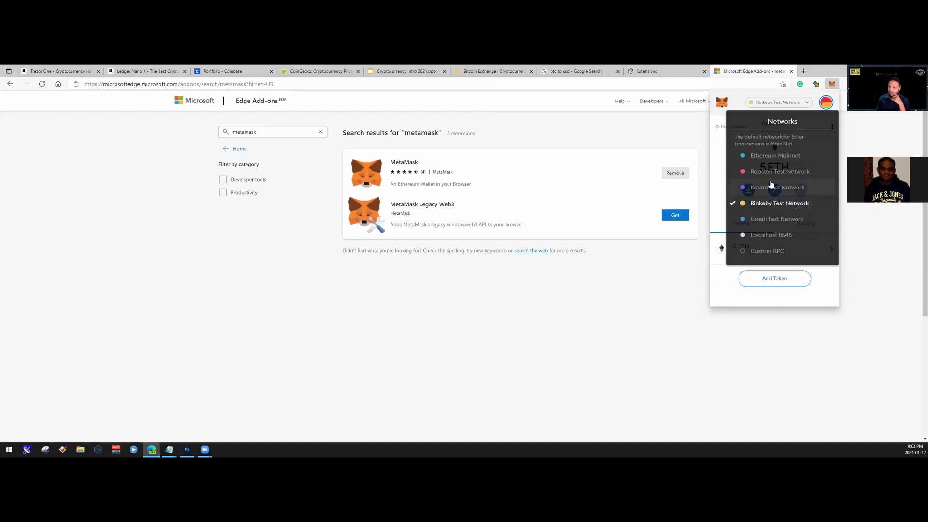
left_click(816, 205)
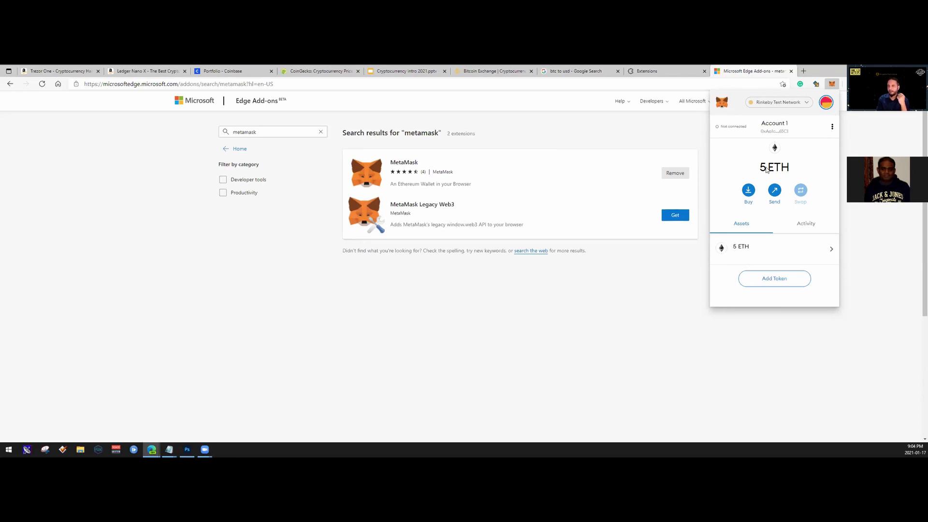
- Look through the wallet's Deposit Ether options, including direct deposit and the test faucet, and return to the account overview
left_click(749, 192)
scroll(774, 227, "down", 1)
scroll(771, 232, "up", 1)
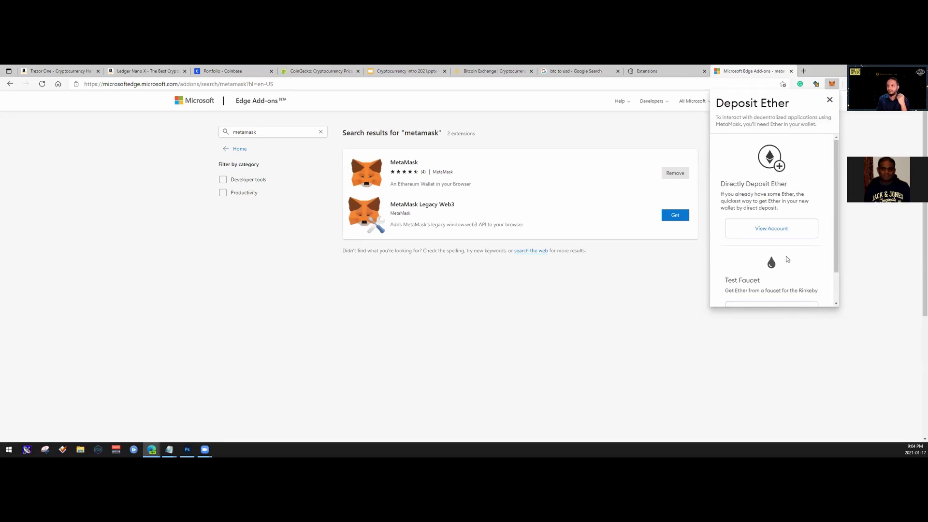
scroll(786, 263, "down", 1)
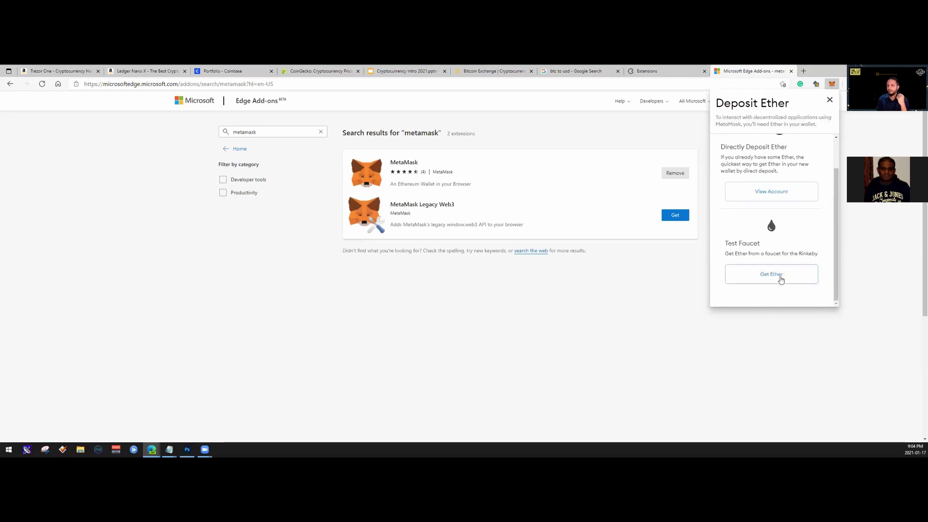
left_click(830, 100)
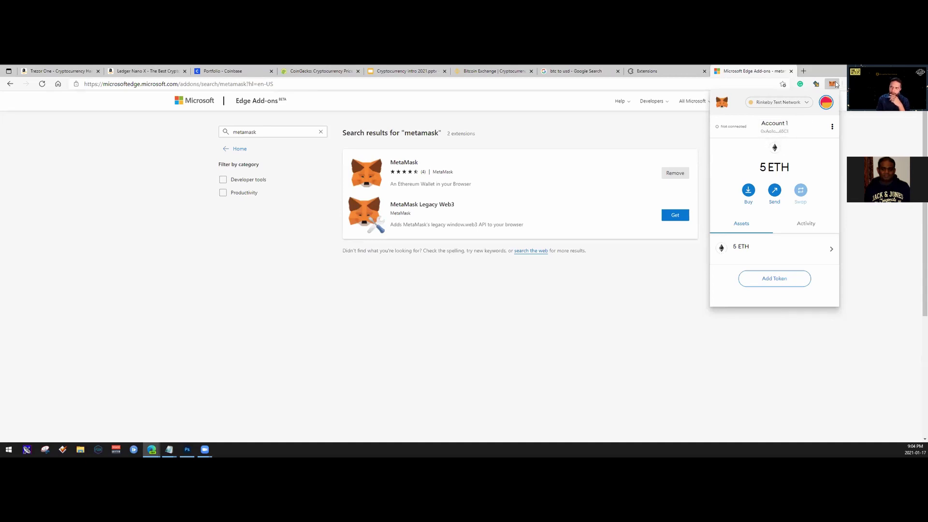
- Open the account details of Account 1 in the wallet
left_click(767, 135)
left_click(832, 129)
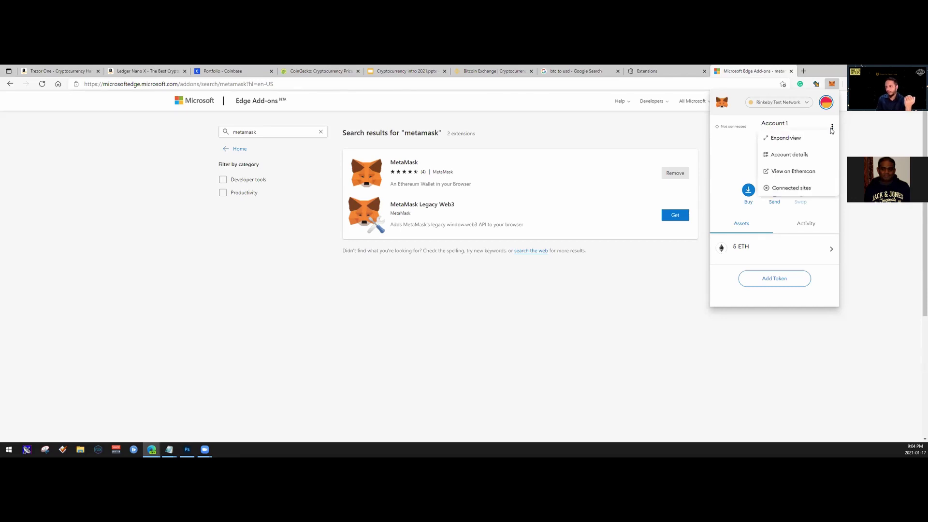
left_click(803, 160)
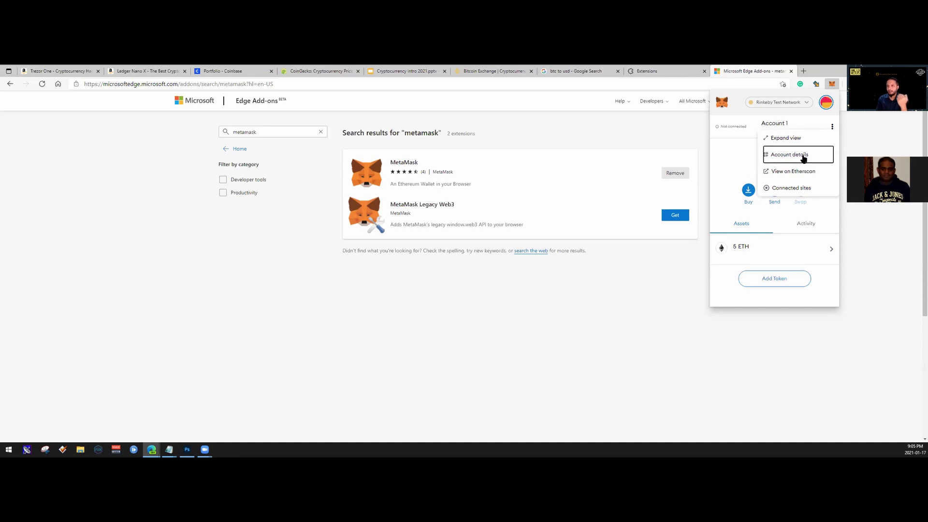
left_click(825, 127)
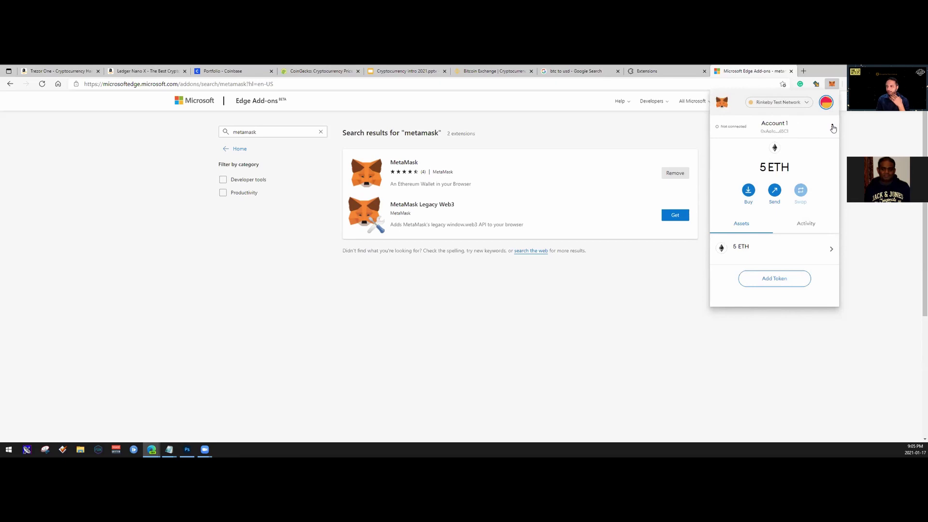
left_click(832, 127)
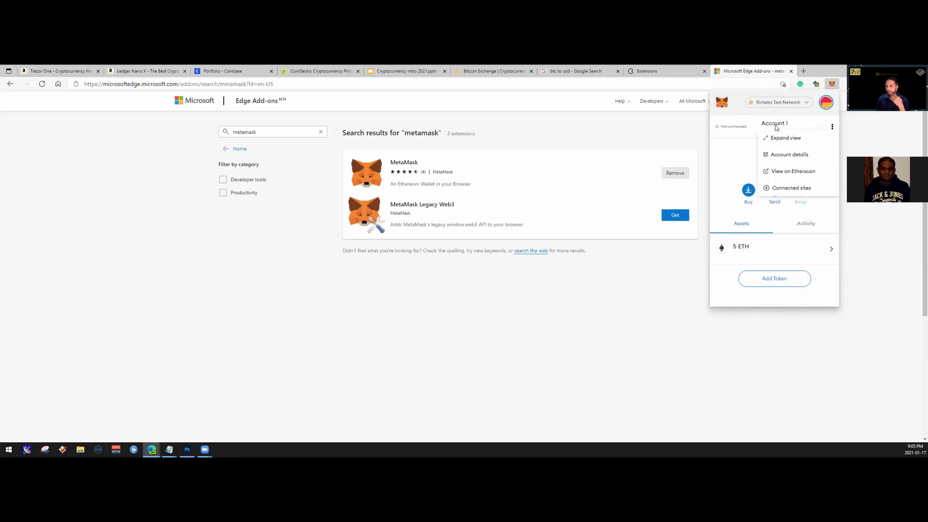
left_click(790, 156)
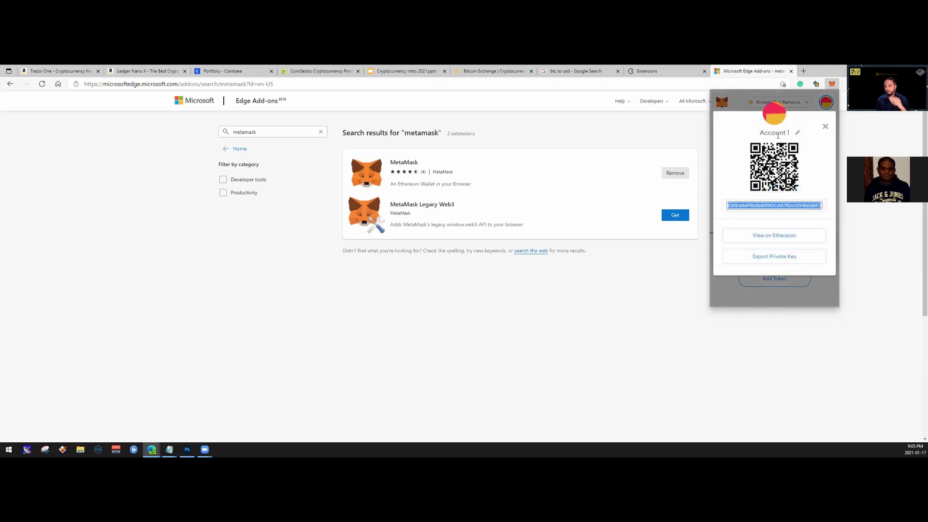
- Rename Account 1 to the owner's name followed by "Private Account"
left_click(798, 132)
left_click_drag(793, 134, 740, 134)
type("Ro")
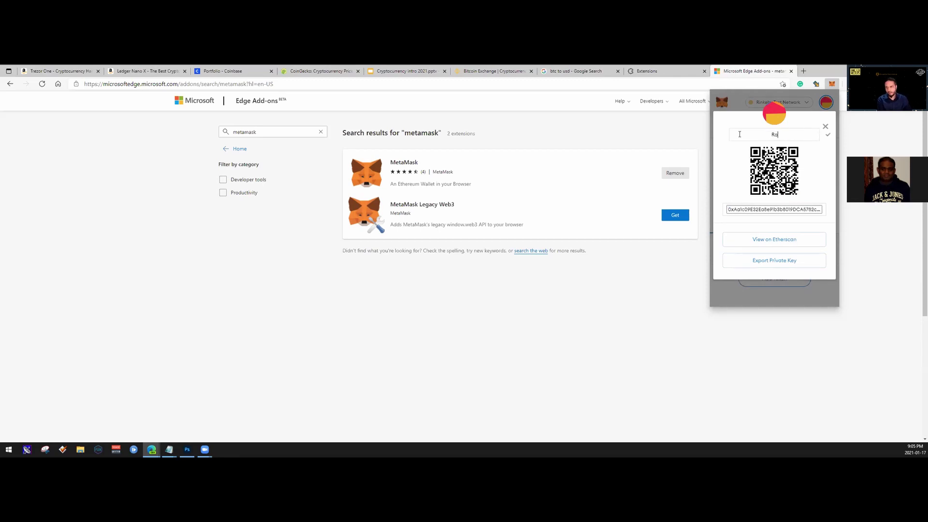
type("nch Accou")
type("rivate Ac")
type("count")
key("Return")
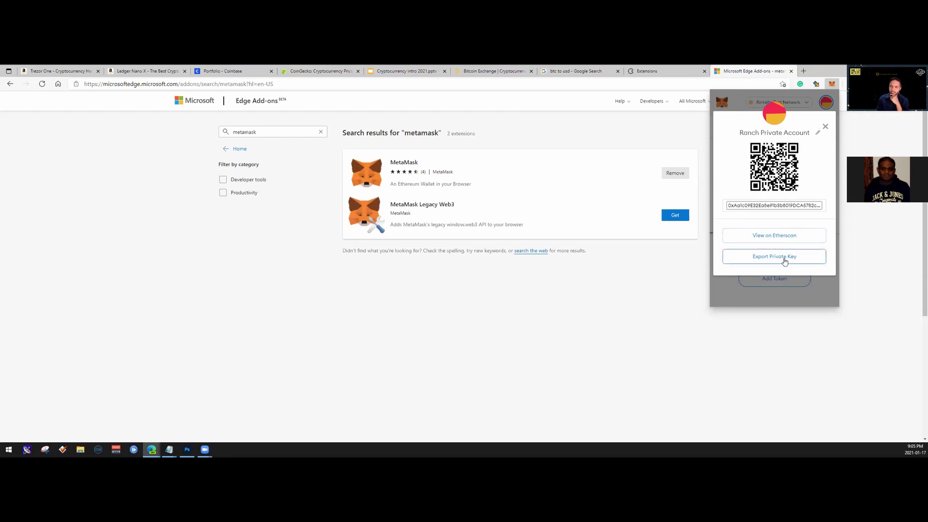
- View the account on Etherscan and examine its incoming transaction's sender address and age
left_click(776, 236)
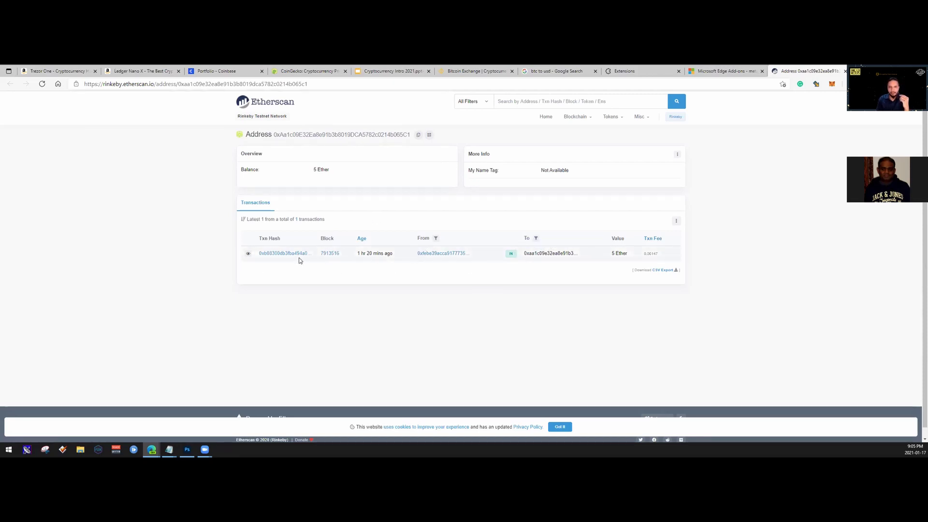
left_click(443, 254)
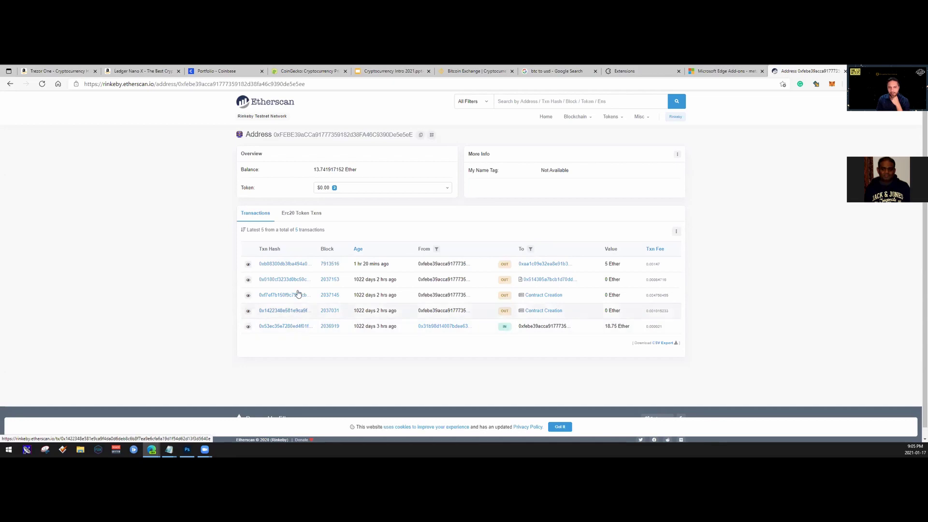
key("alt+Left")
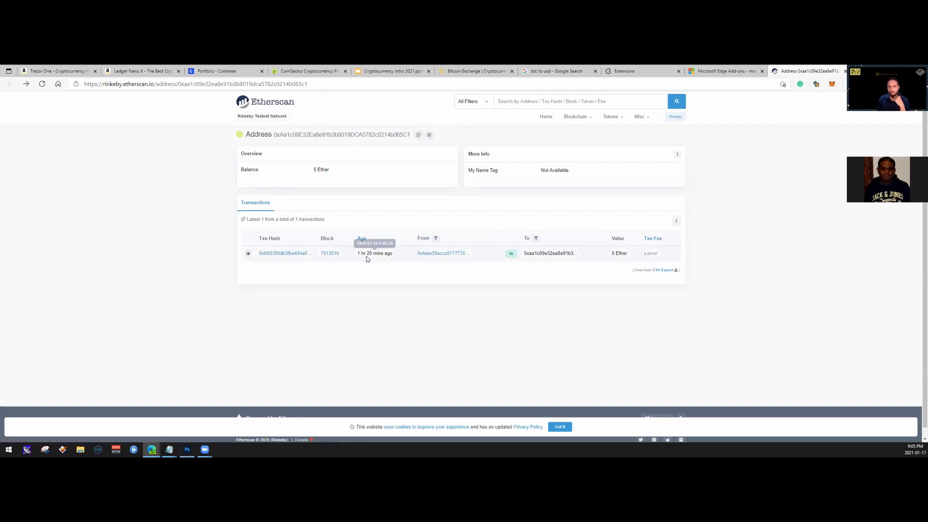
left_click_drag(358, 254, 392, 257)
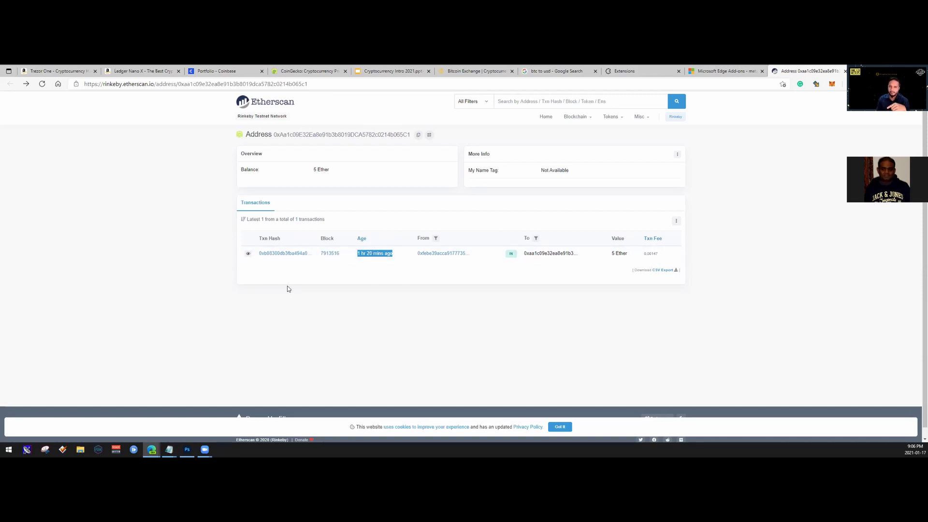
- Open the incoming transaction's details on Etherscan and examine its value, transaction fee and gas price
left_click(271, 253)
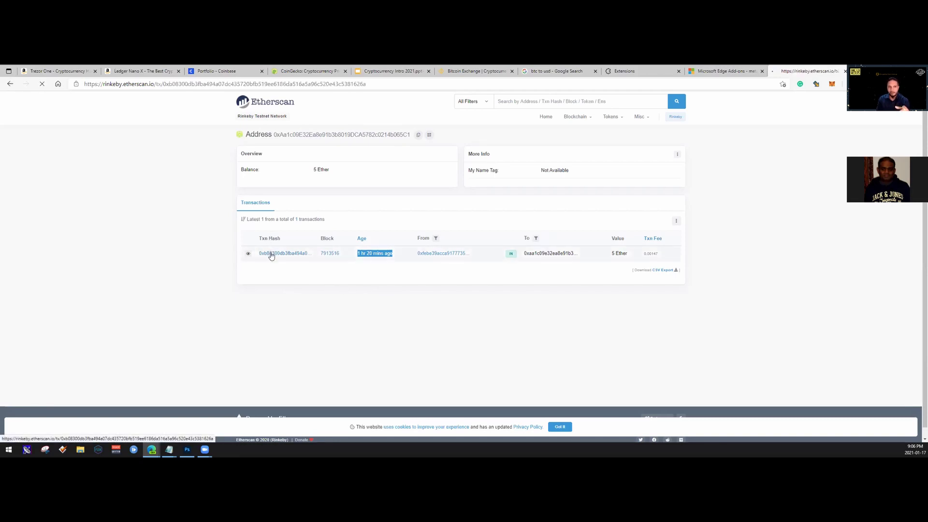
key("alt+Left")
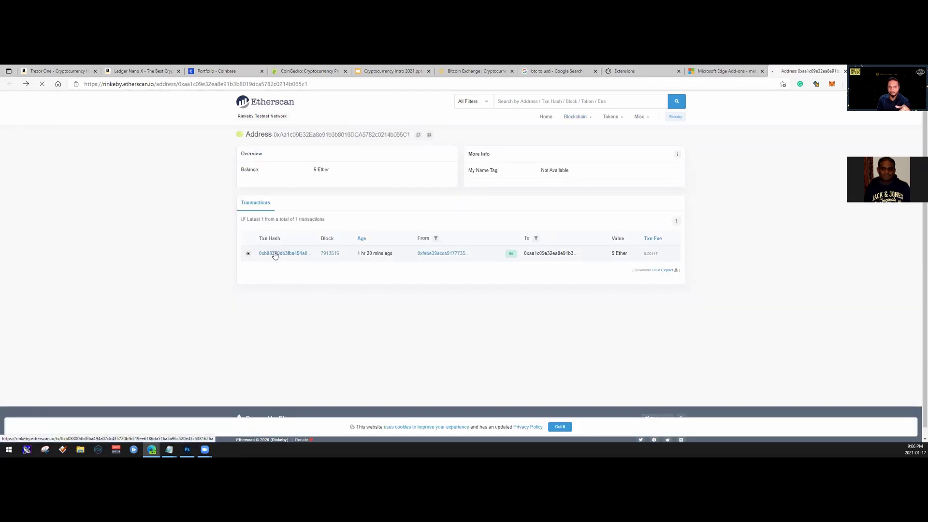
left_click(275, 254)
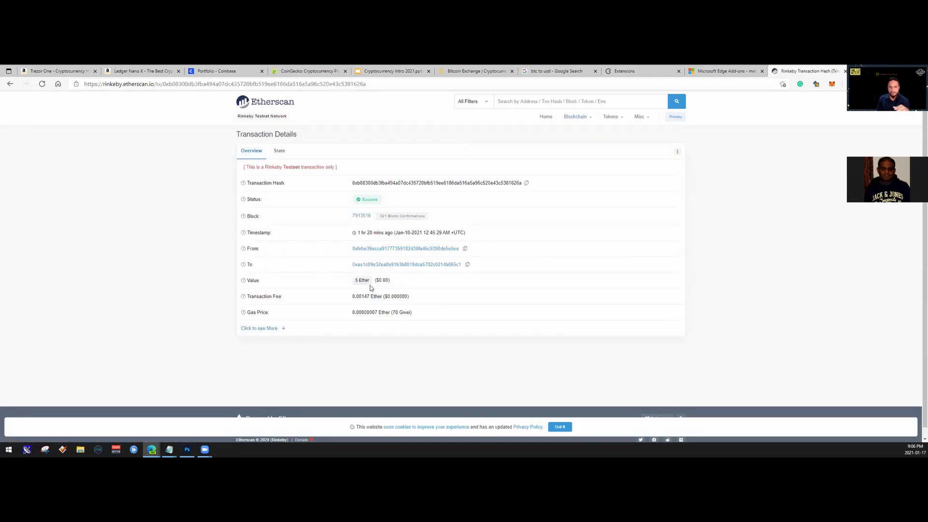
mouse_move(362, 280)
left_click_drag(411, 297, 347, 299)
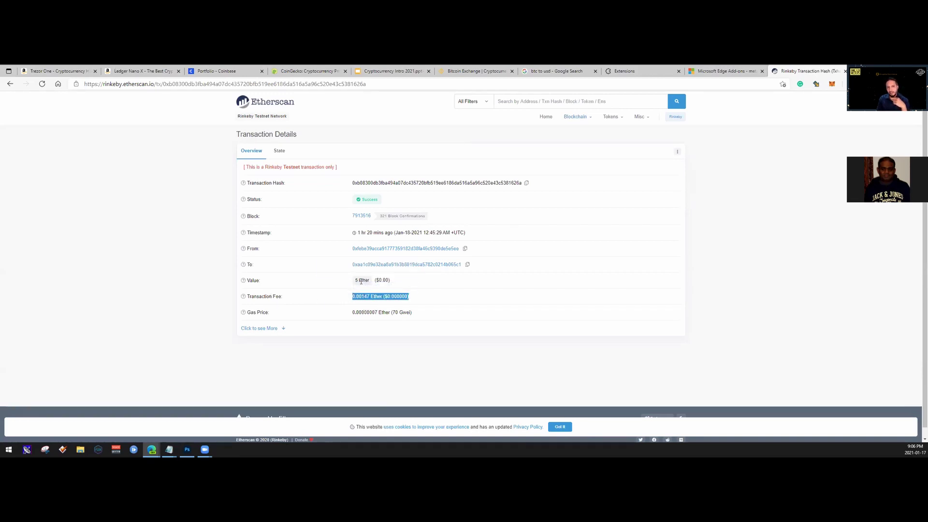
left_click(359, 299)
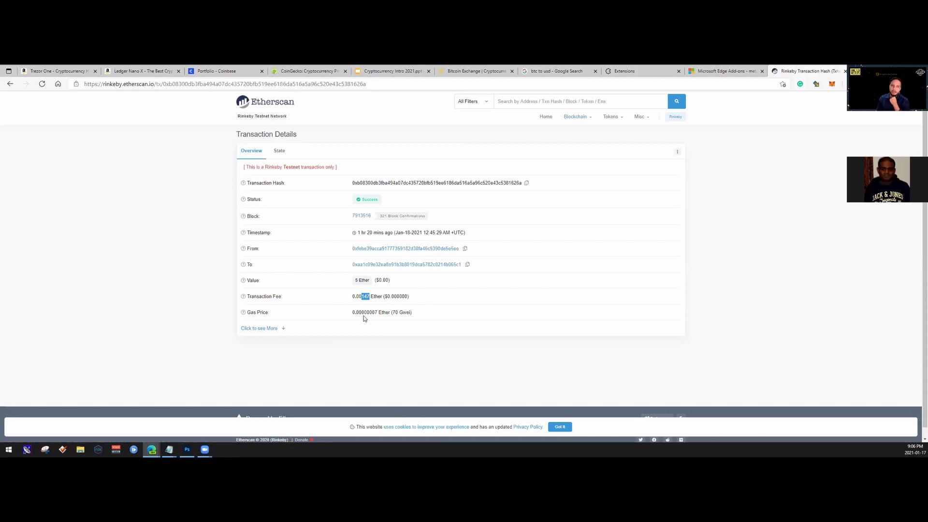
mouse_move(379, 311)
left_click_drag(379, 312, 343, 312)
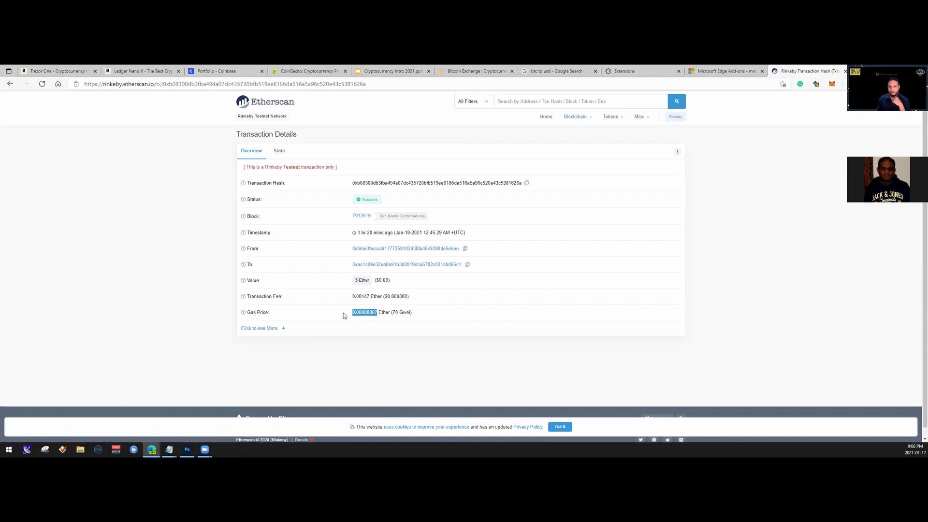
mouse_move(245, 314)
- Return to the sender's Etherscan address page and compare the values and ages of its oldest and newest transactions
key("alt+Left")
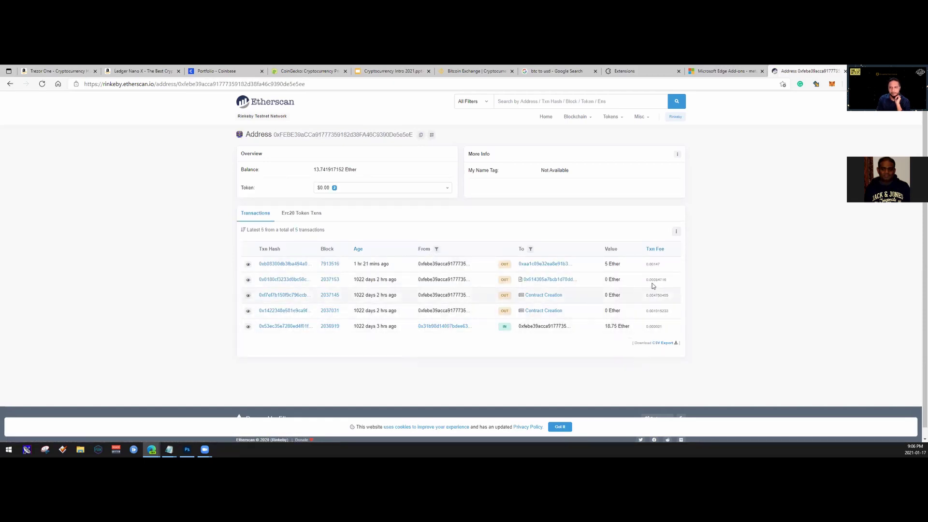
left_click_drag(605, 326, 630, 326)
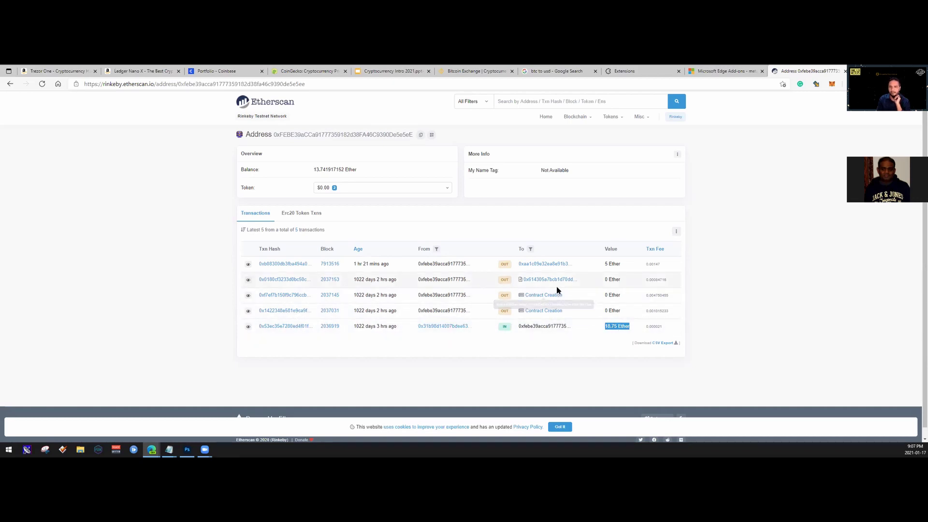
left_click_drag(603, 264, 626, 266)
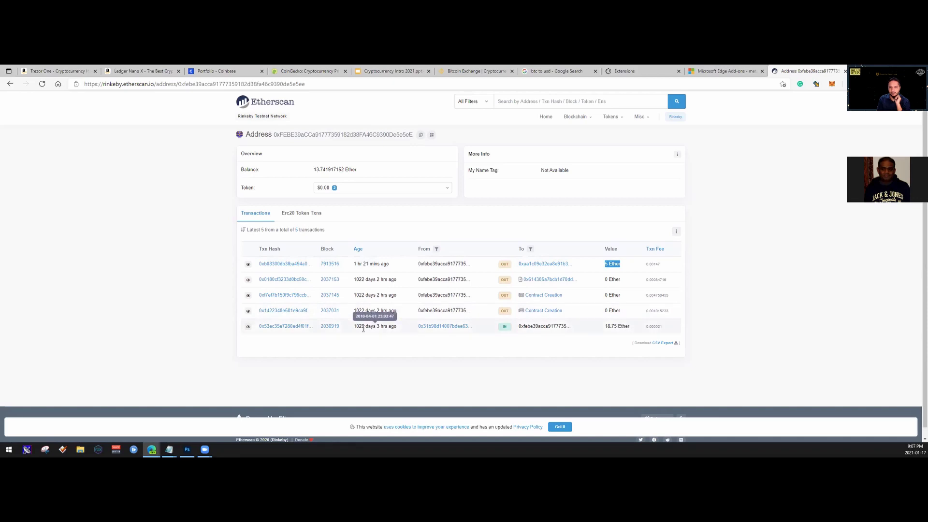
left_click_drag(357, 326, 397, 326)
left_click_drag(355, 264, 398, 264)
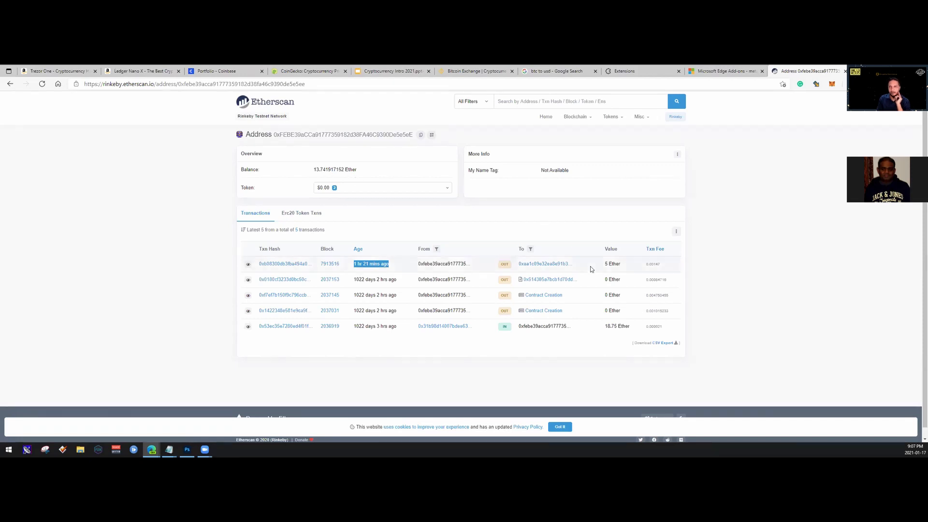
- Create a new MetaMask account named "Demo Account"
left_click(832, 84)
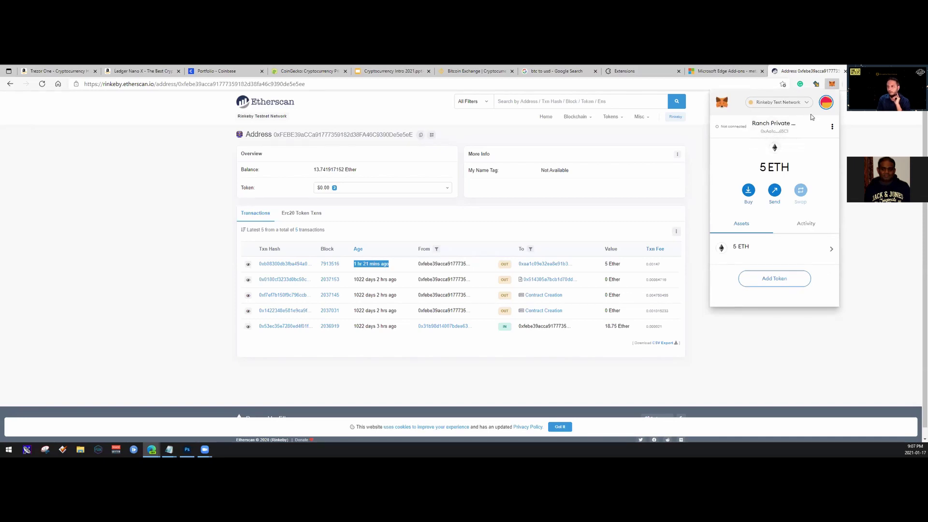
left_click(826, 104)
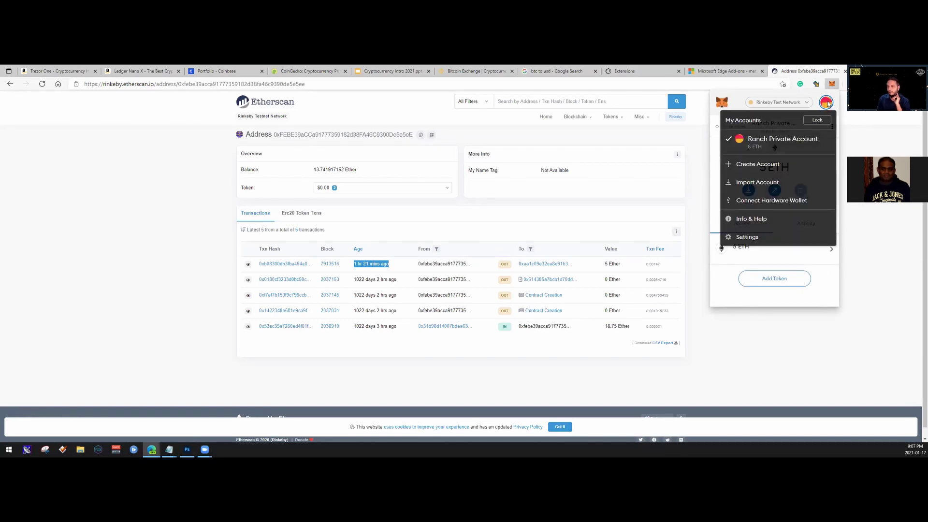
left_click(827, 104)
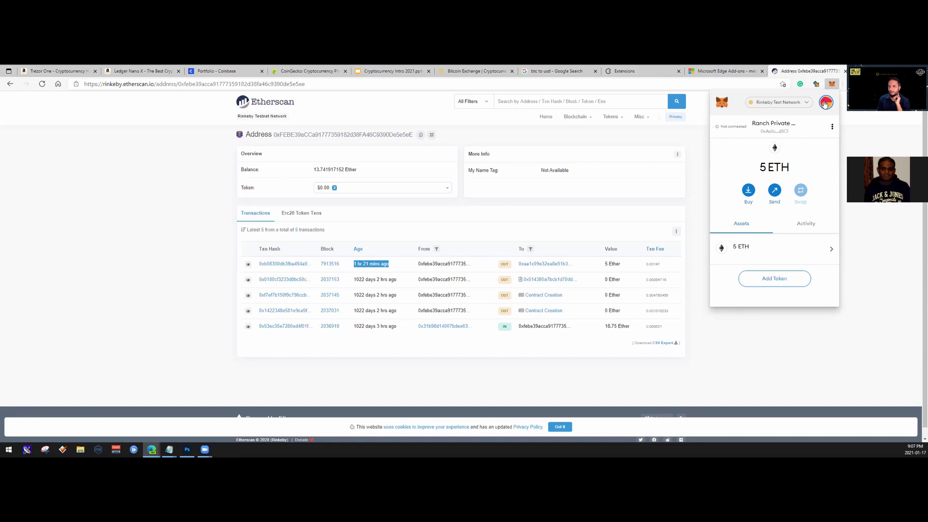
left_click(826, 104)
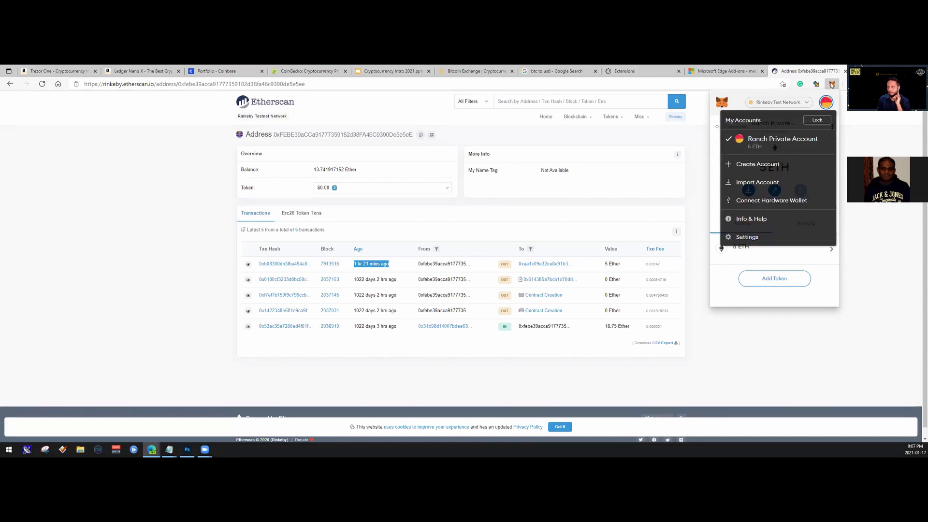
left_click(826, 104)
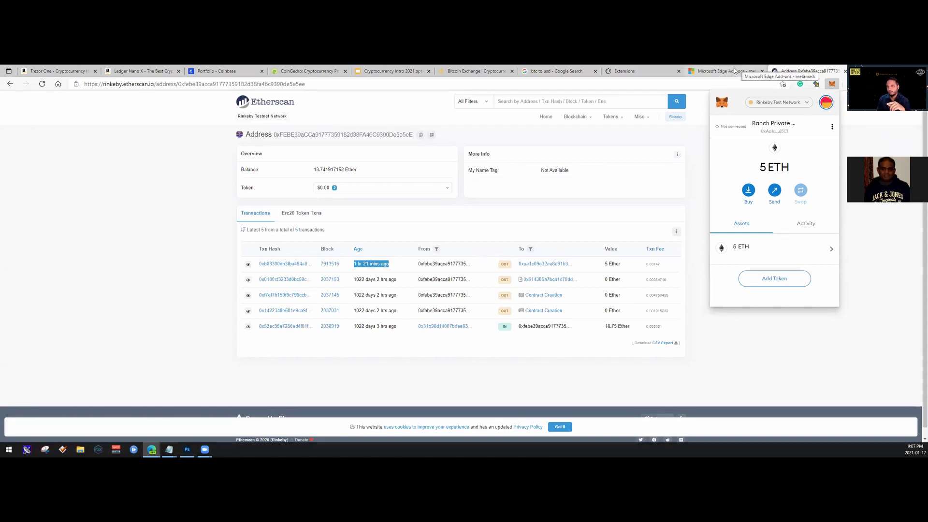
left_click(827, 103)
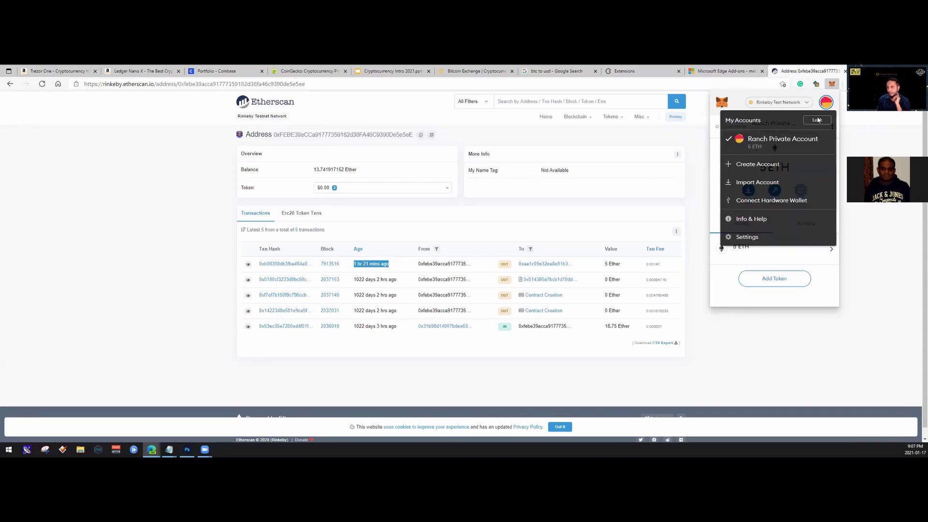
left_click(763, 168)
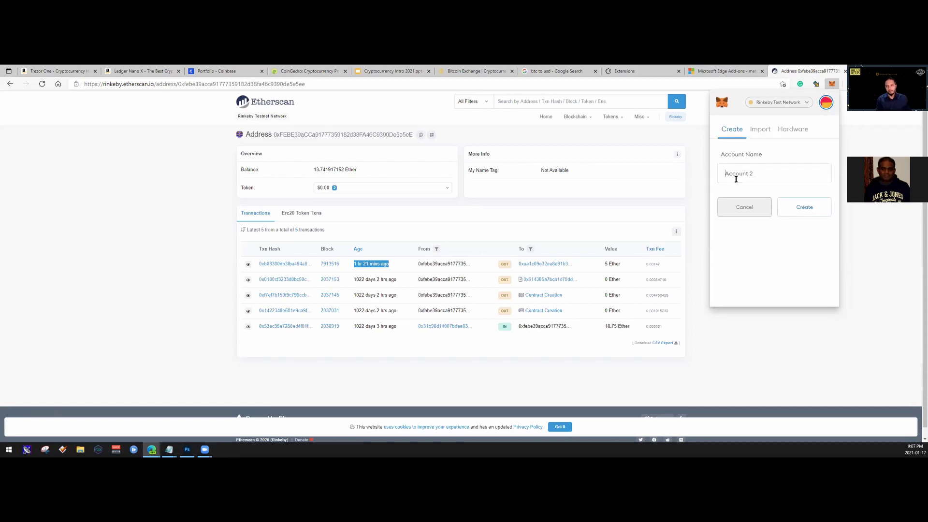
type("Demo Account")
left_click(801, 209)
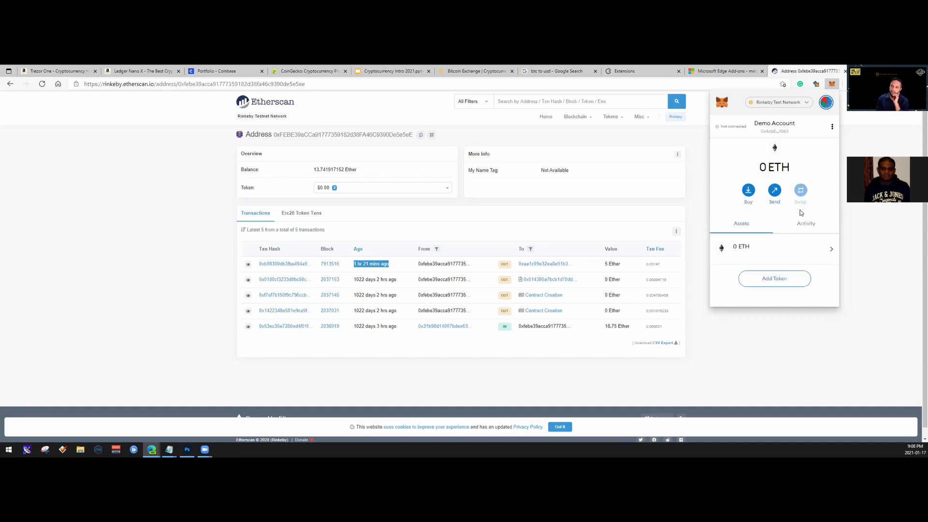
- Review the available networks, then switch between Ranch Private Account and Demo Account to compare their balances
left_click(770, 106)
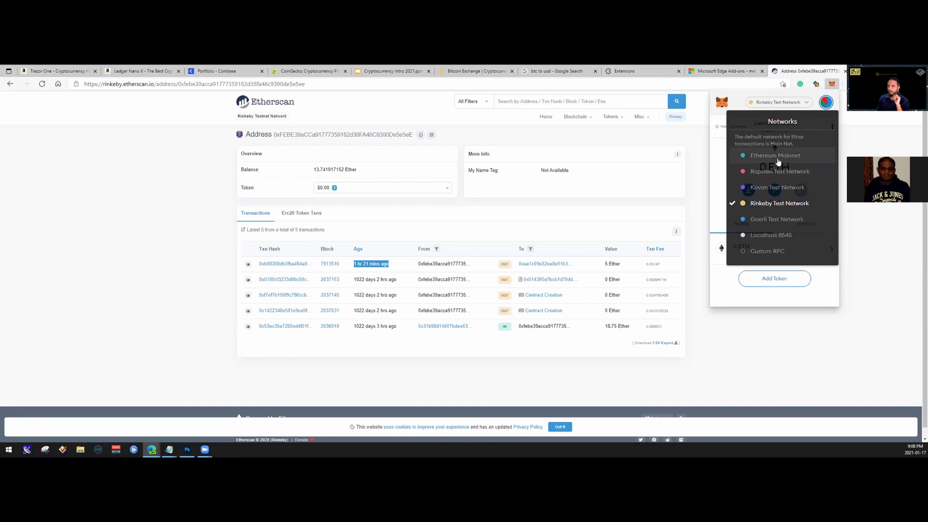
left_click(741, 94)
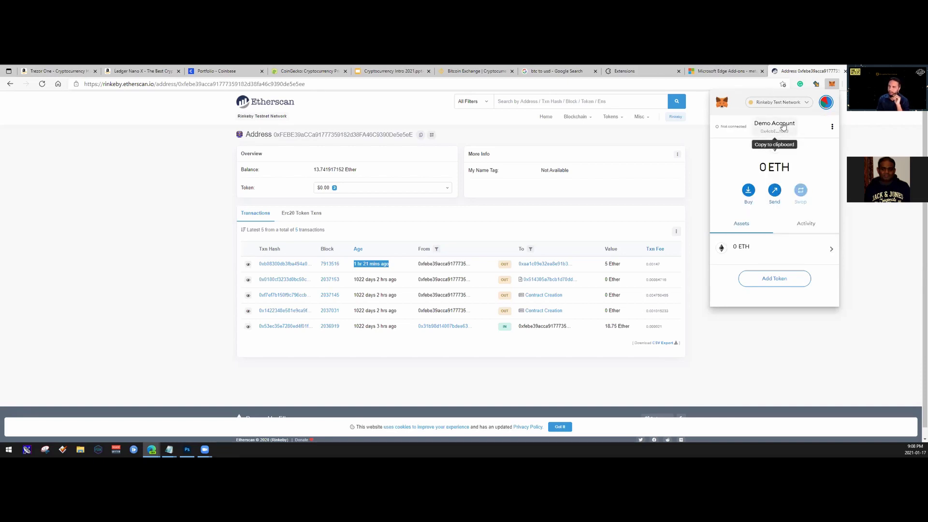
left_click(827, 103)
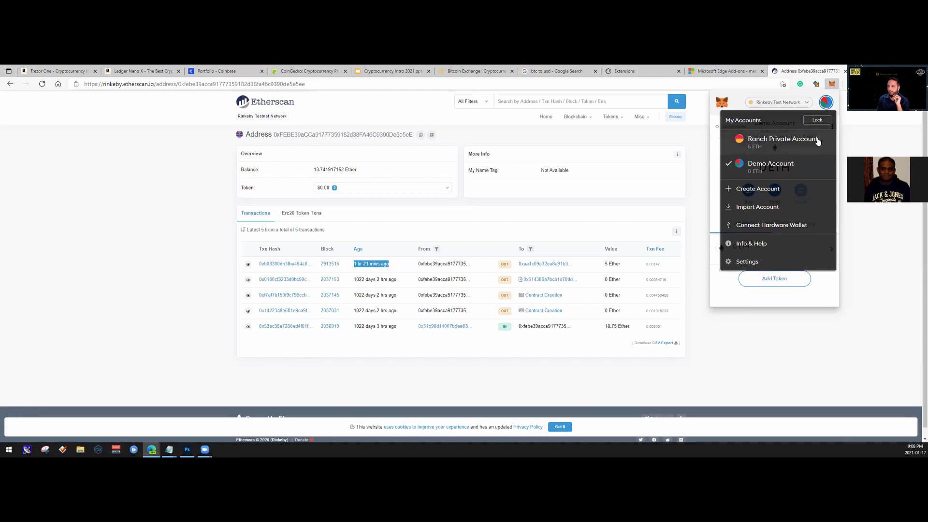
left_click(787, 144)
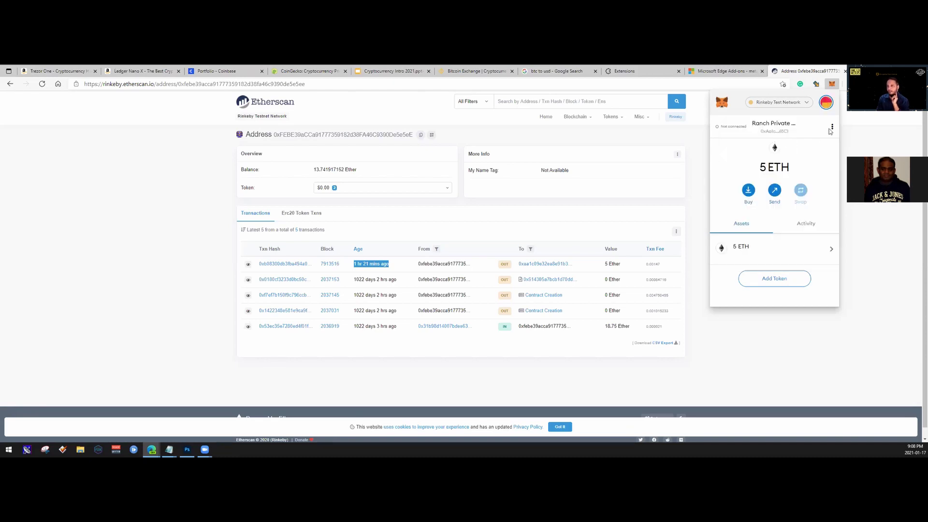
left_click(828, 103)
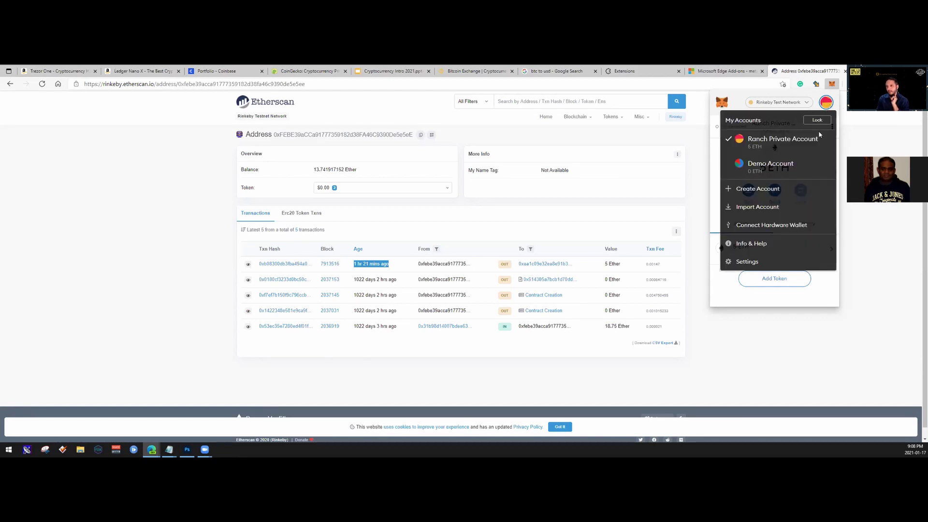
left_click(804, 162)
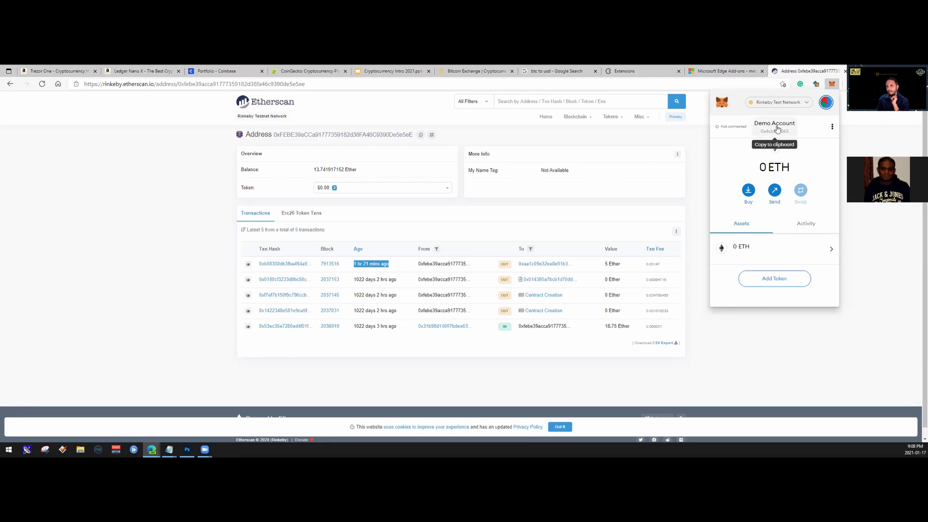
- Copy the Demo Account's address into the open Notepad file and label it "Demo"
left_click(763, 132)
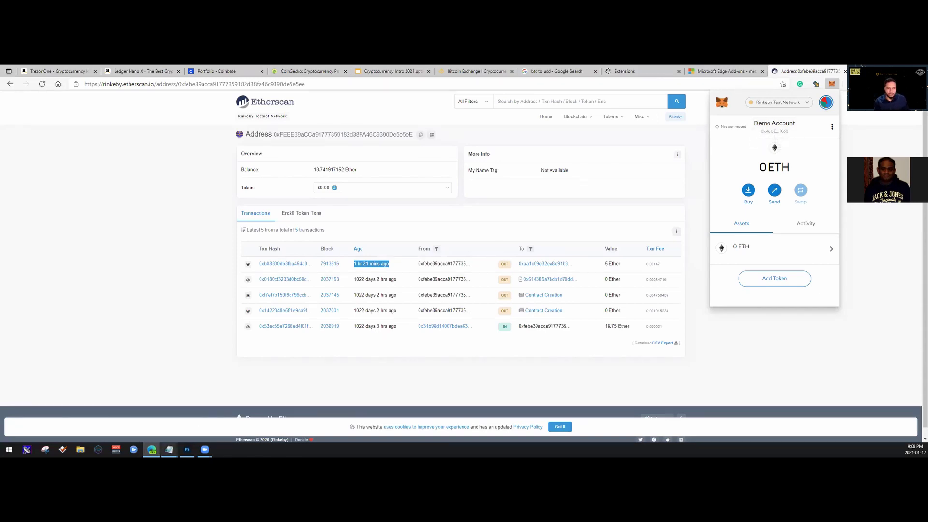
left_click(168, 449)
left_click(195, 434)
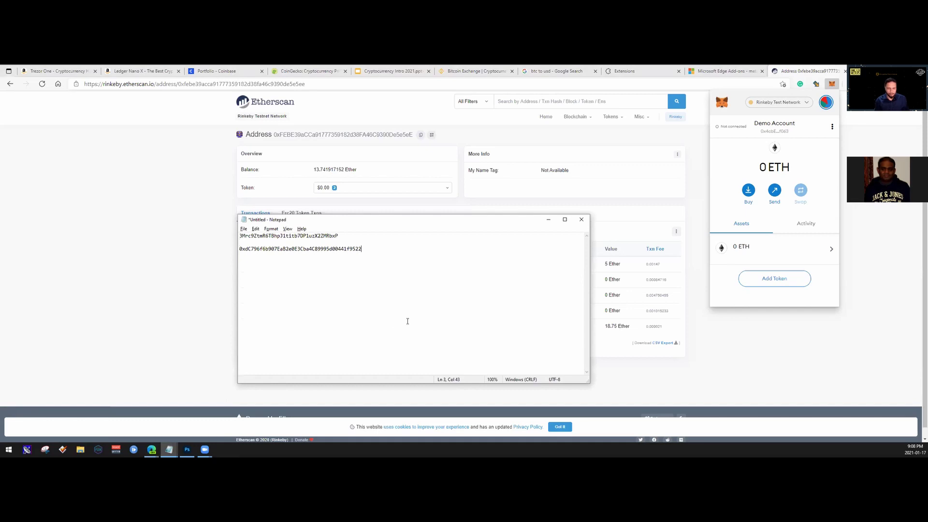
key("ctrl+v")
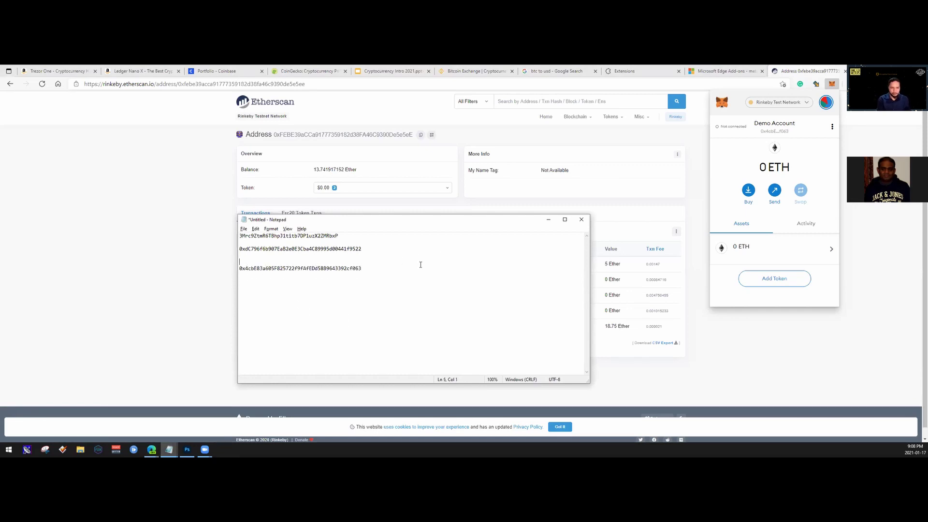
key("Return")
type("Demo")
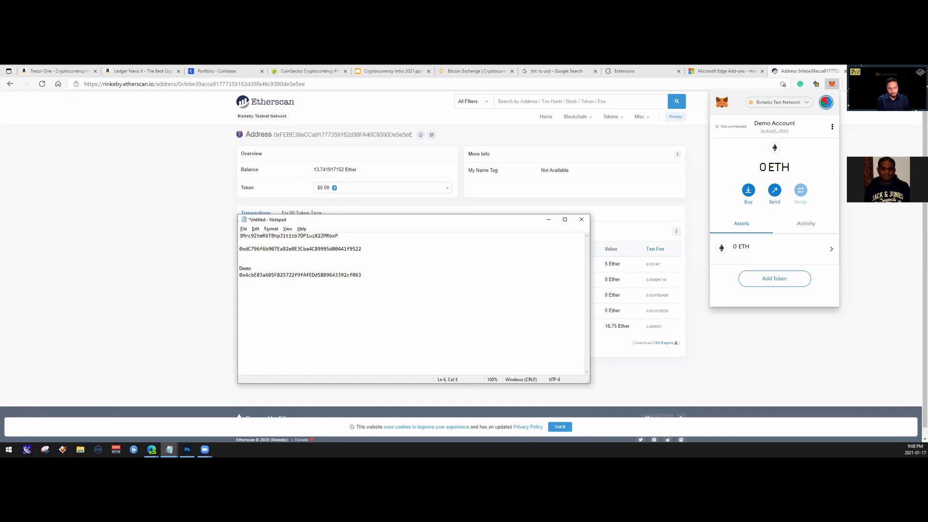
- Add a "Ranch" label above the Demo entry in Notepad and paste the Ranch Private Account's address beneath it
key("Return")
key("Return")
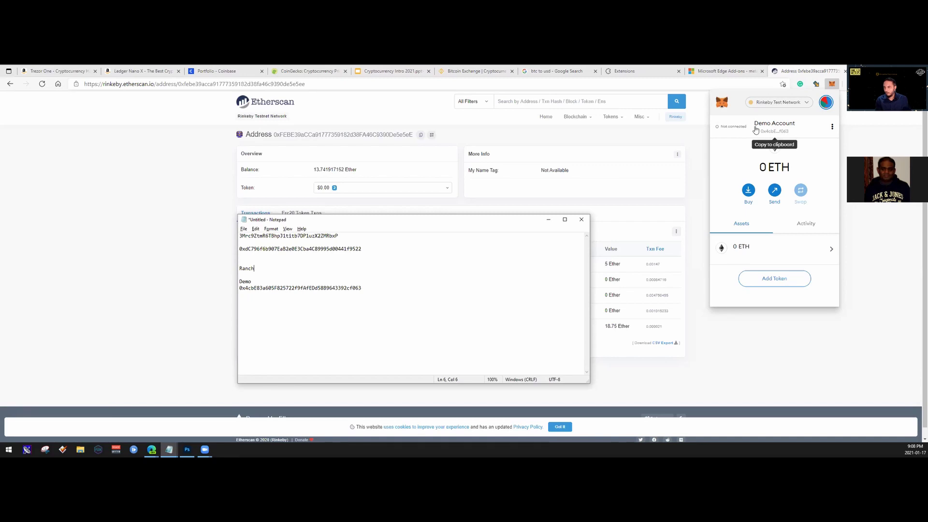
left_click(775, 123)
left_click(826, 102)
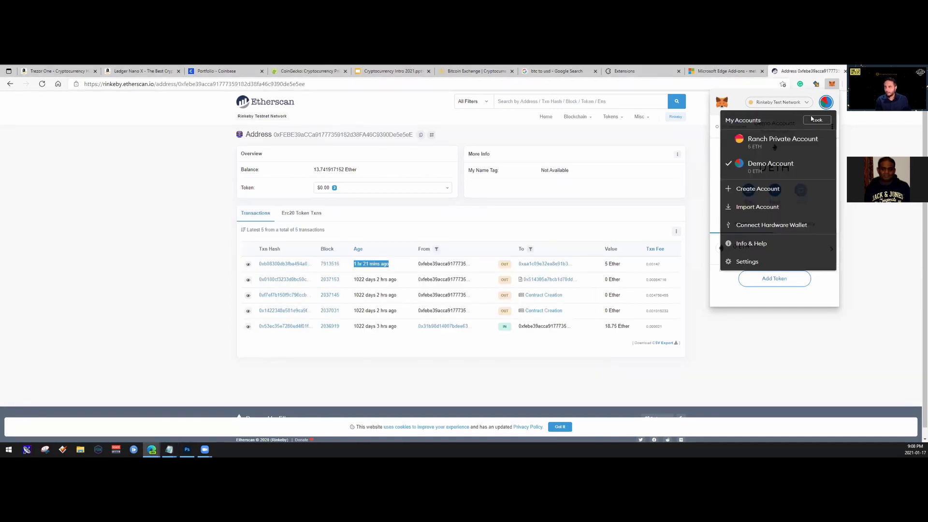
left_click(778, 145)
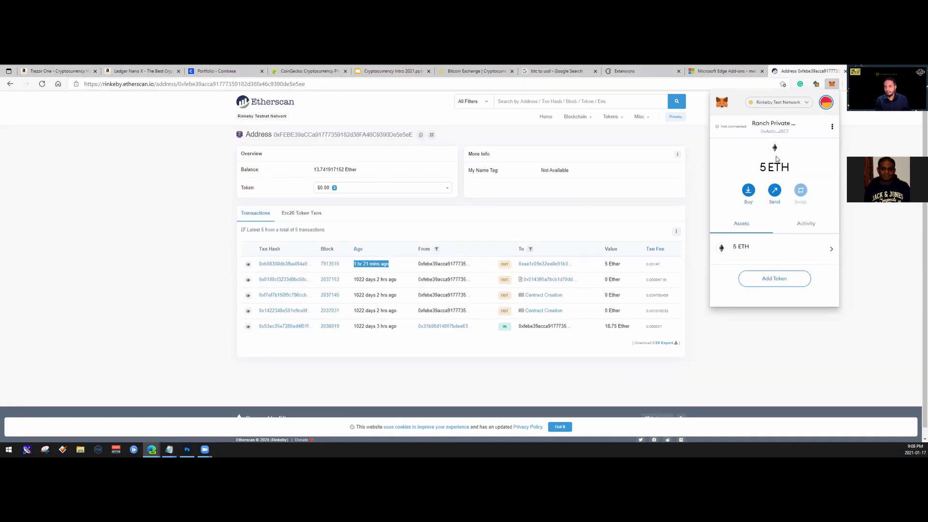
left_click(775, 125)
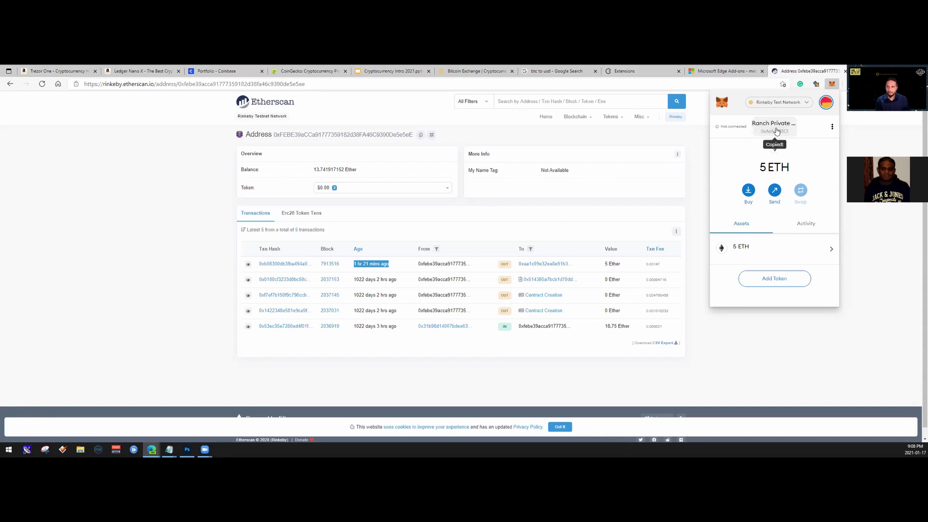
key("alt+Tab")
key("ctrl+v")
key("Return")
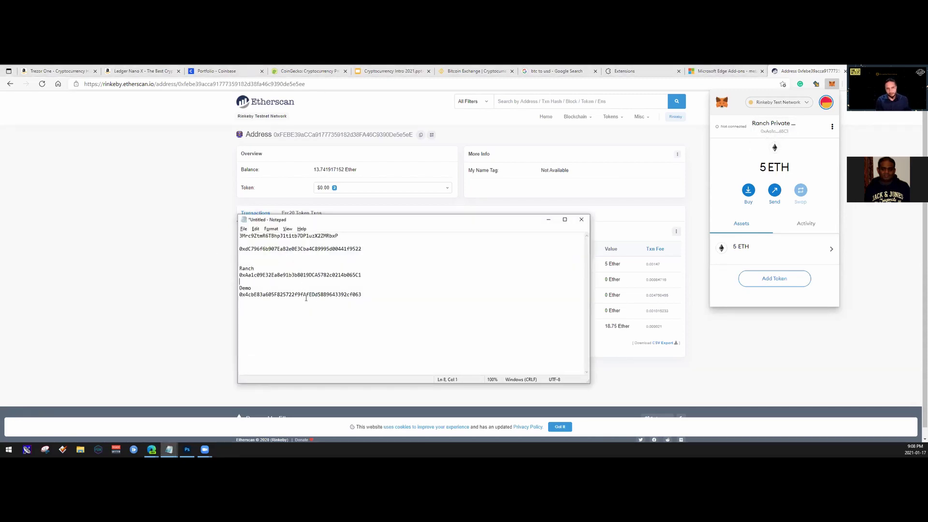
- Start a transfer from Ranch Private Account and enter the Demo address copied from Notepad as the recipient
double_click(333, 296)
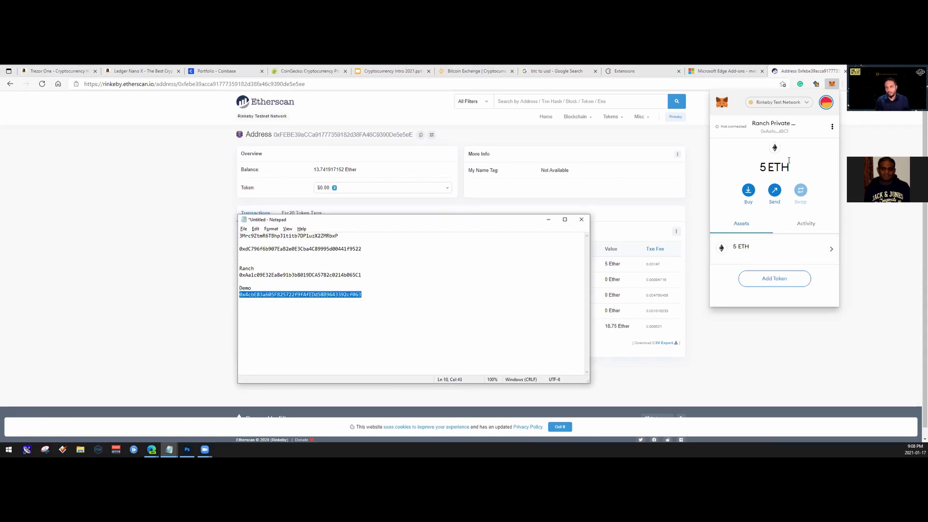
left_click(779, 193)
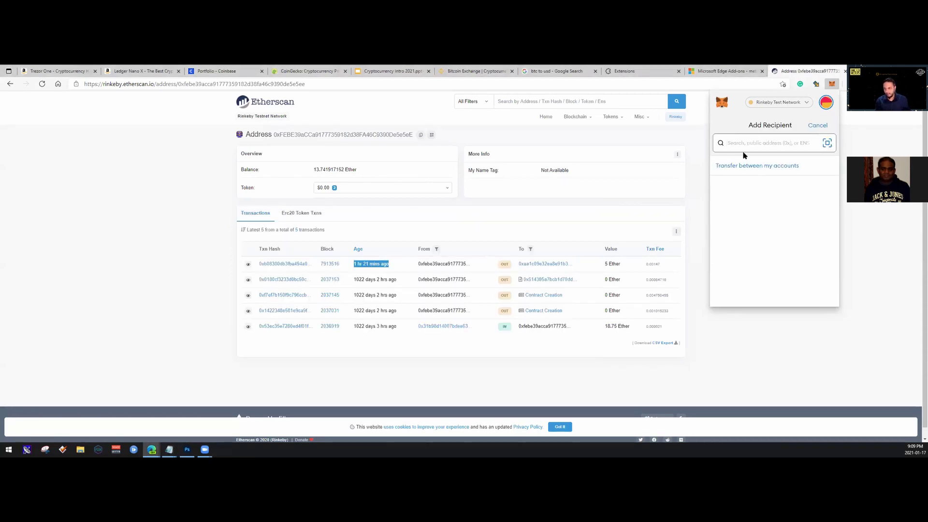
key("alt+Tab")
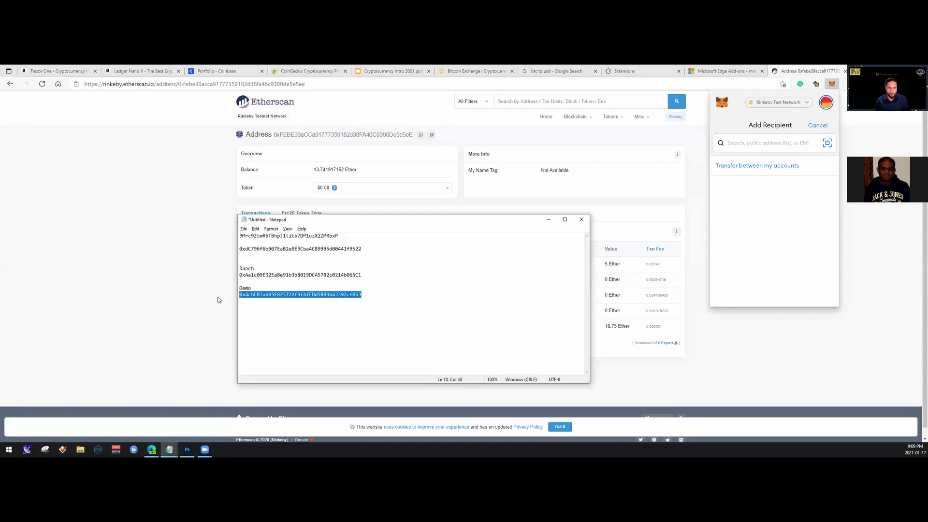
right_click(273, 294)
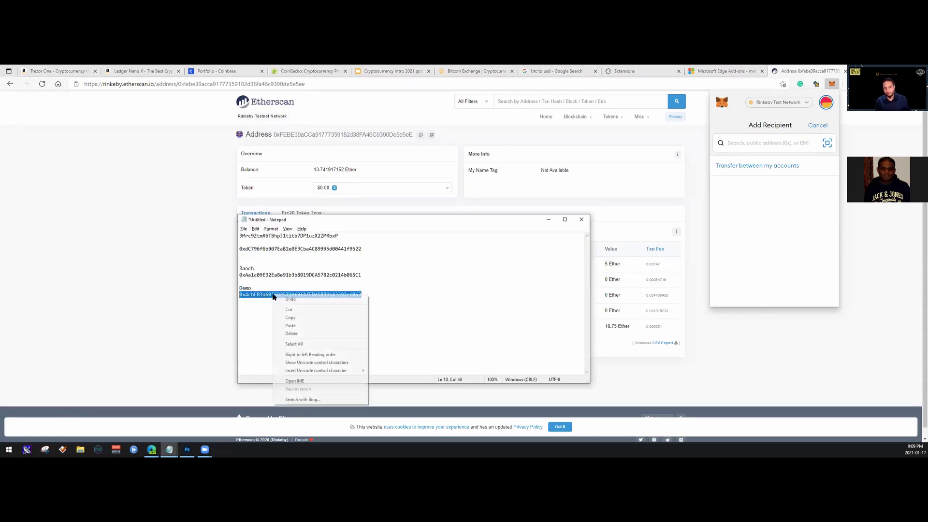
left_click(291, 318)
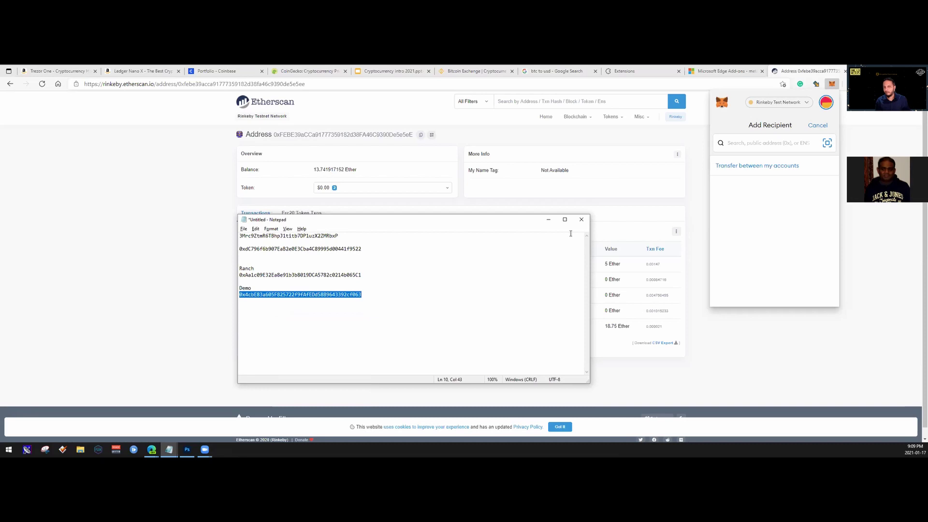
left_click(784, 140)
key("ctrl+v")
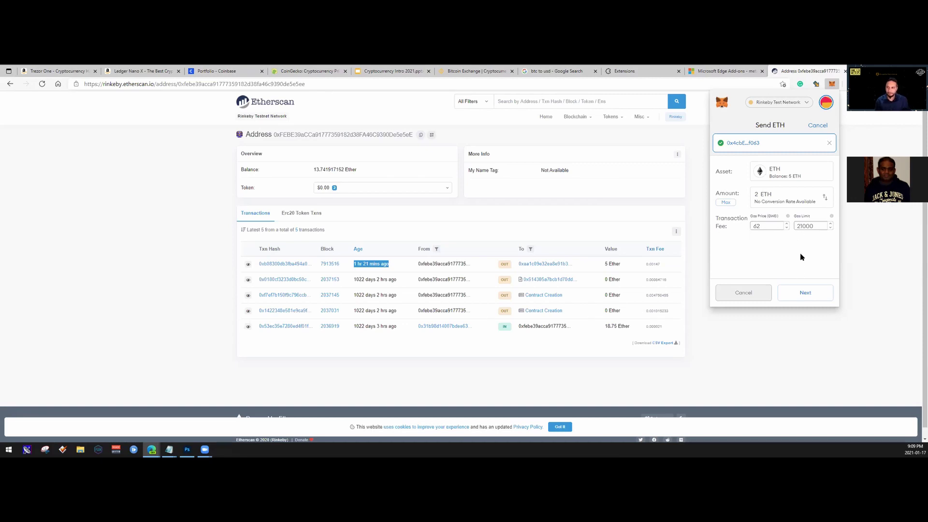
- Set the transfer amount to 2 ETH, check the total including the gas fee, and confirm the transaction
left_click(813, 293)
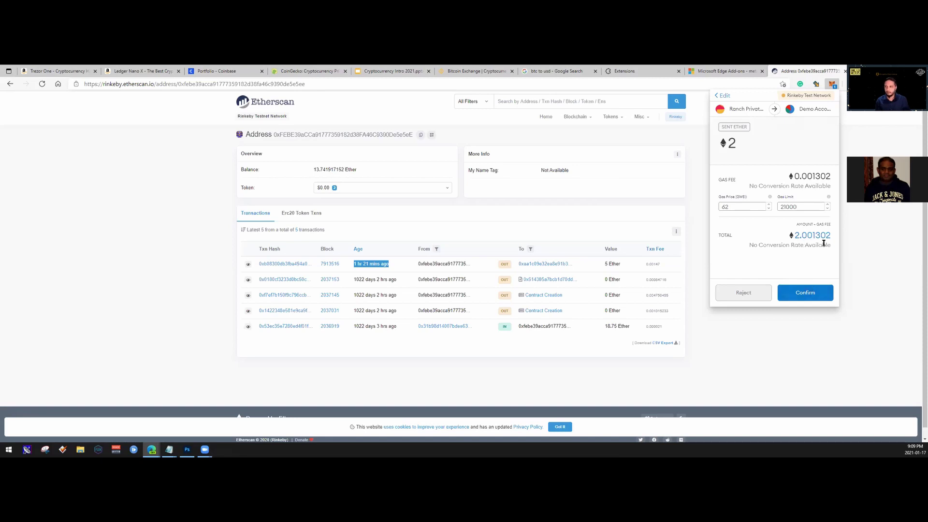
left_click_drag(814, 236, 830, 235)
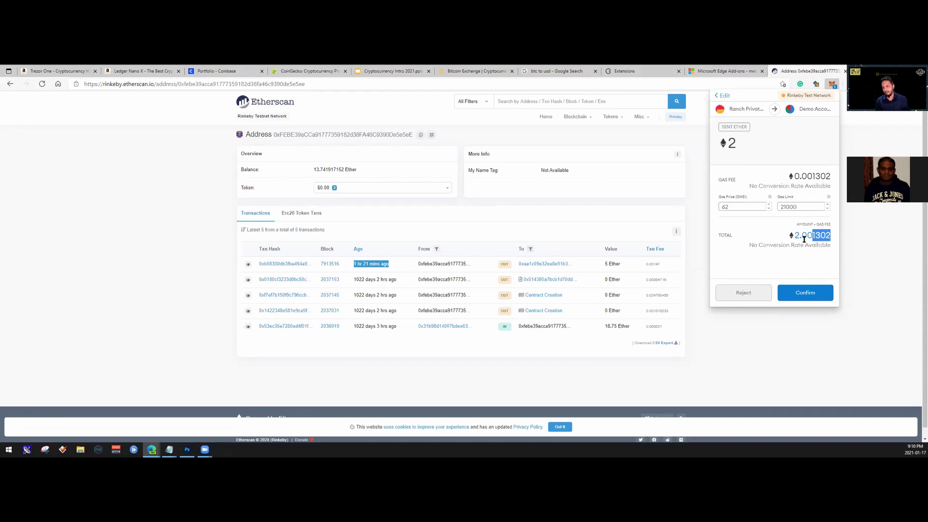
left_click(804, 294)
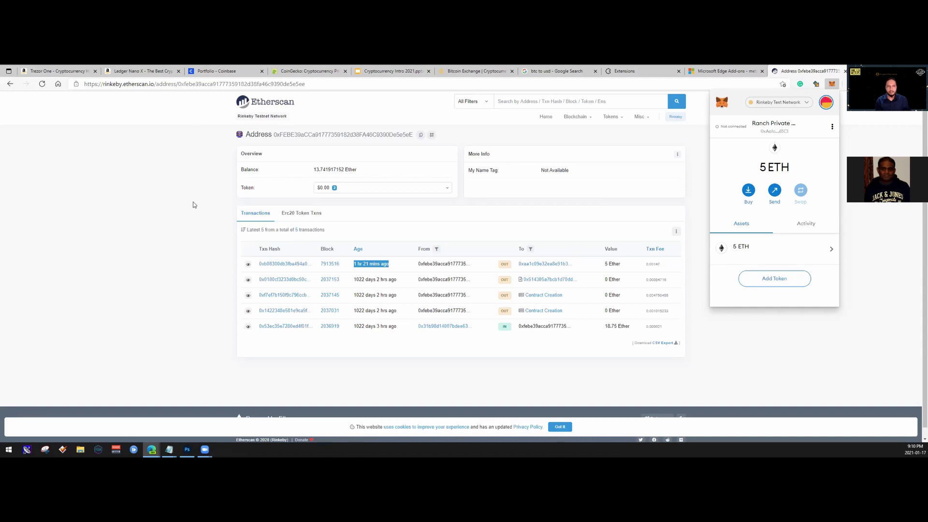
- Return to the Ranch account's Etherscan address page, refresh it to check the balance, and accept the cookie notice
key("alt+Left")
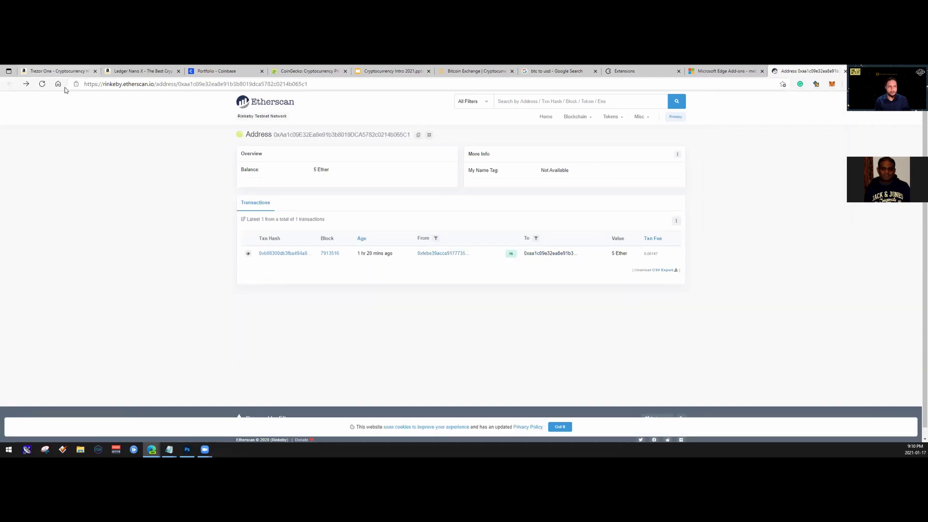
left_click(42, 84)
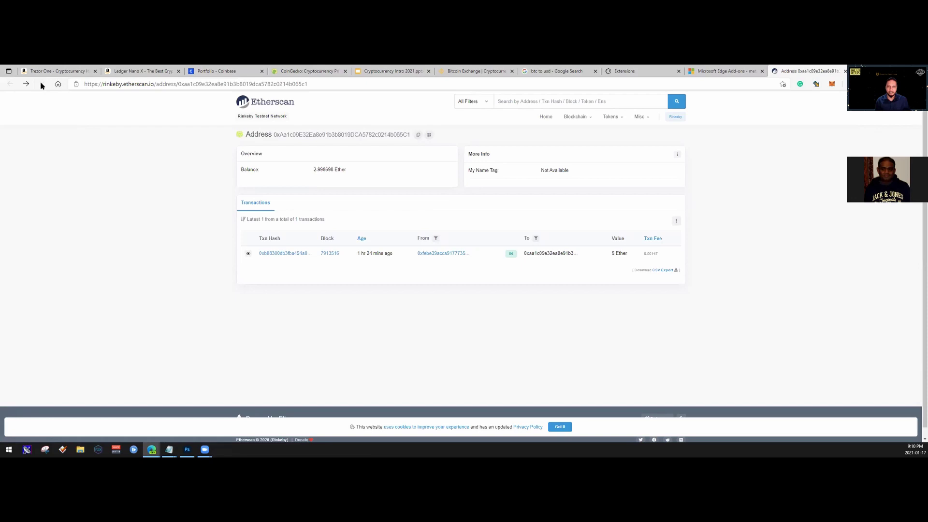
left_click(42, 84)
left_click(561, 427)
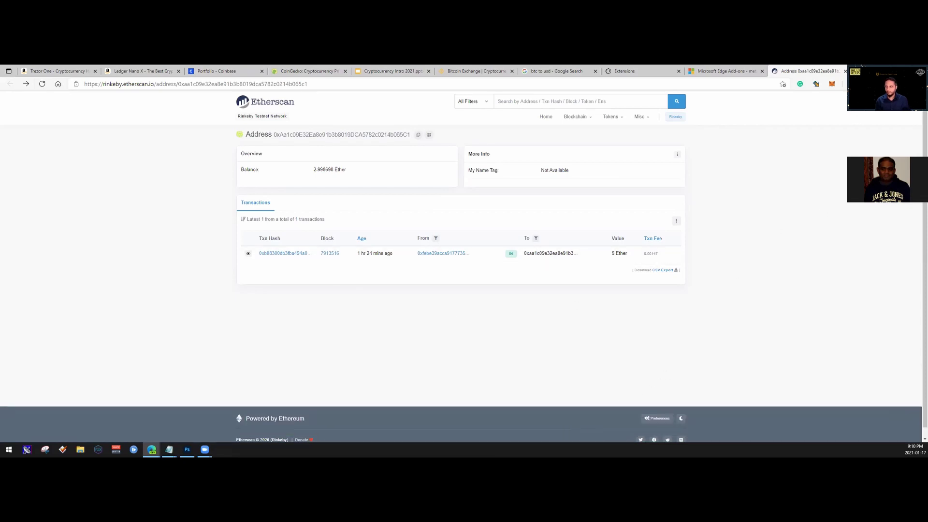
- Switch MetaMask to Demo Account and examine its ETH balance and asset history
left_click(832, 86)
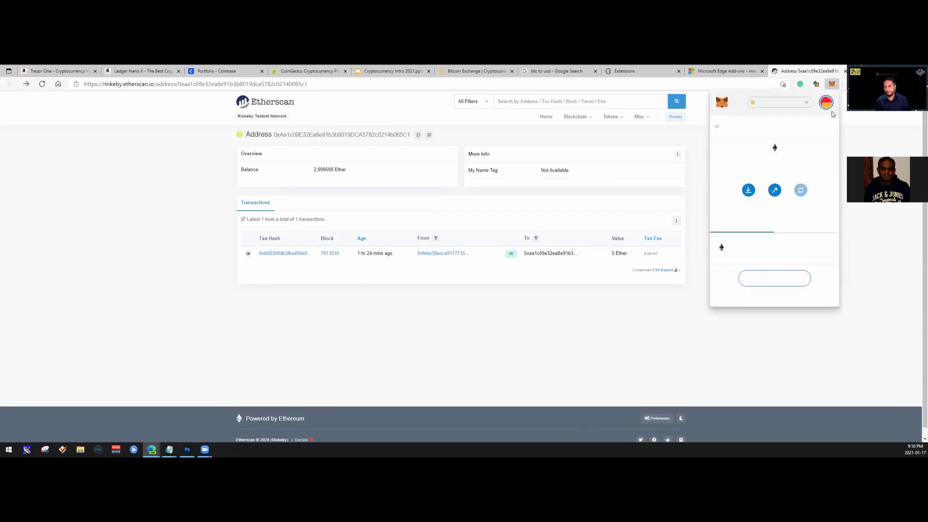
left_click(826, 102)
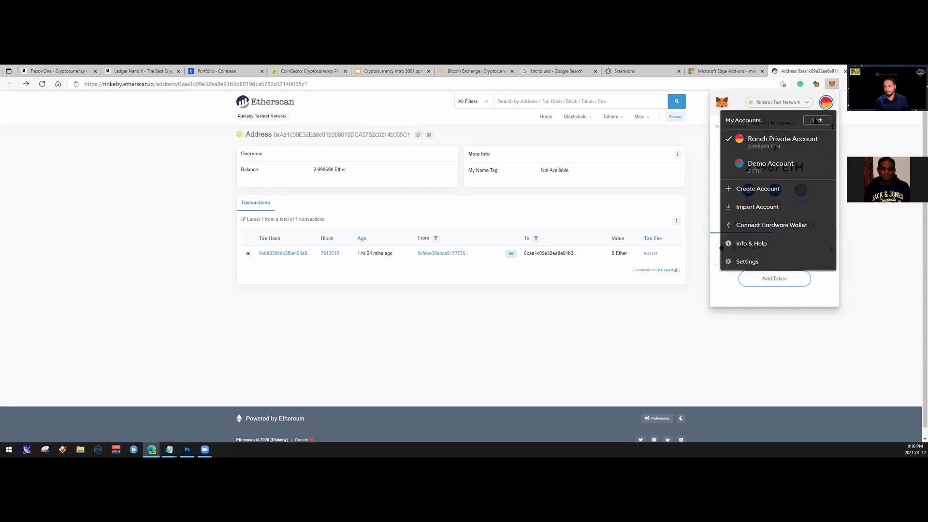
left_click(782, 162)
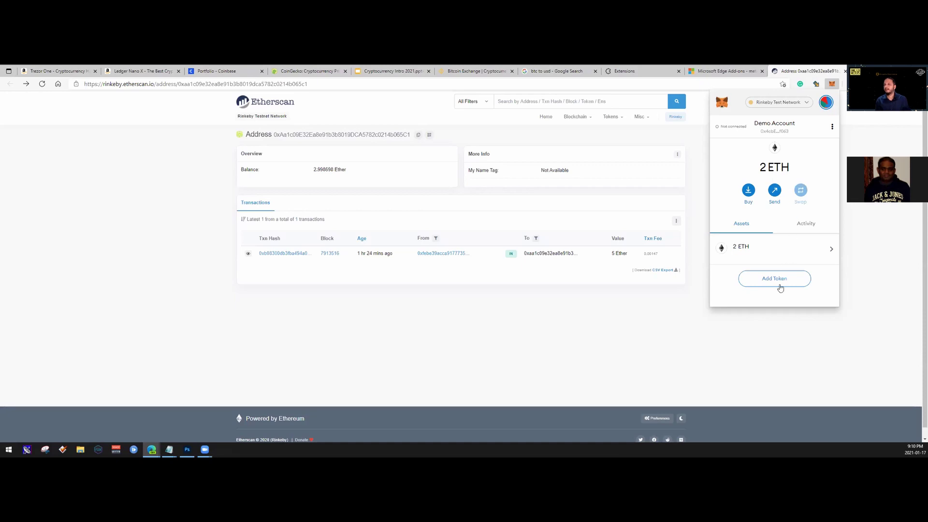
left_click(762, 249)
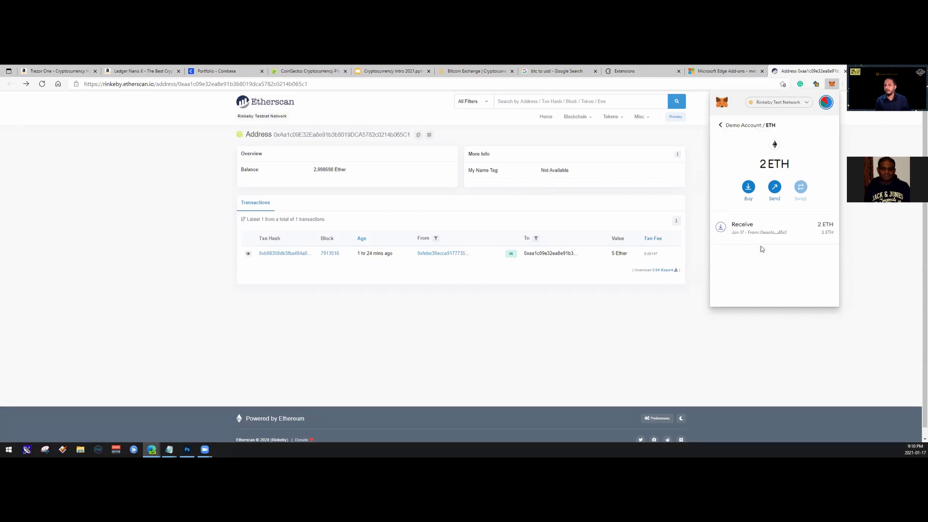
left_click(721, 125)
- Open the received 2 ETH transfer from Demo Account's activity list and view that transaction on Etherscan
left_click(801, 228)
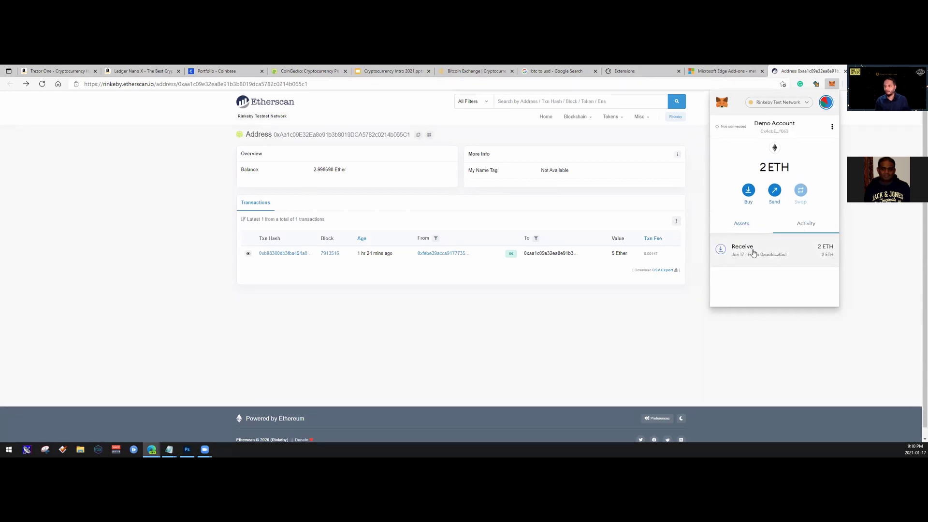
left_click(768, 251)
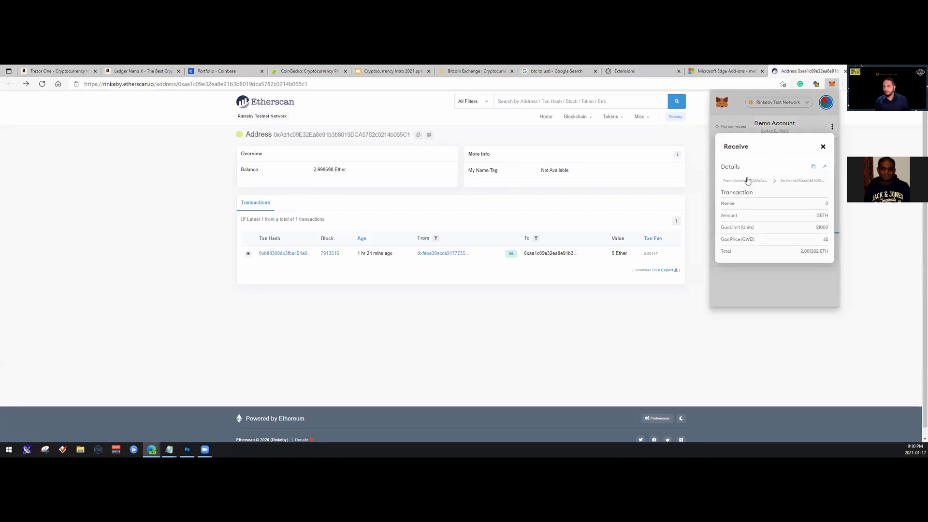
left_click(825, 168)
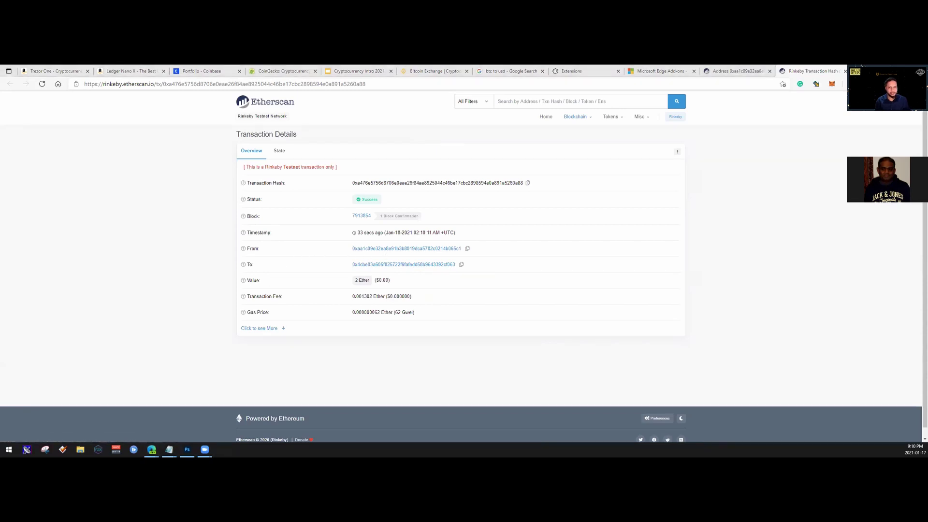
- Copy the Ranch address from Notepad and search for it on the Etherscan transaction page to check the sender
key("alt+Tab")
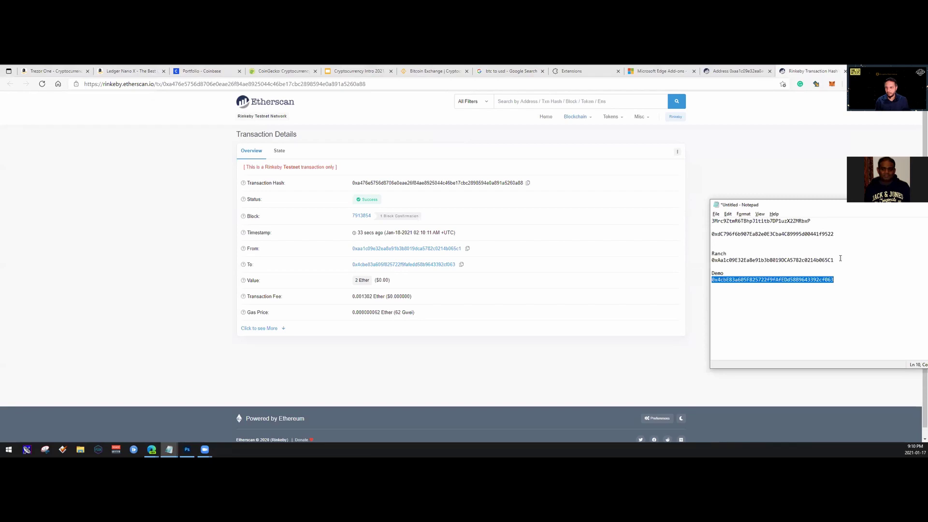
left_click_drag(840, 258, 711, 260)
key("ctrl+c")
left_click(700, 175)
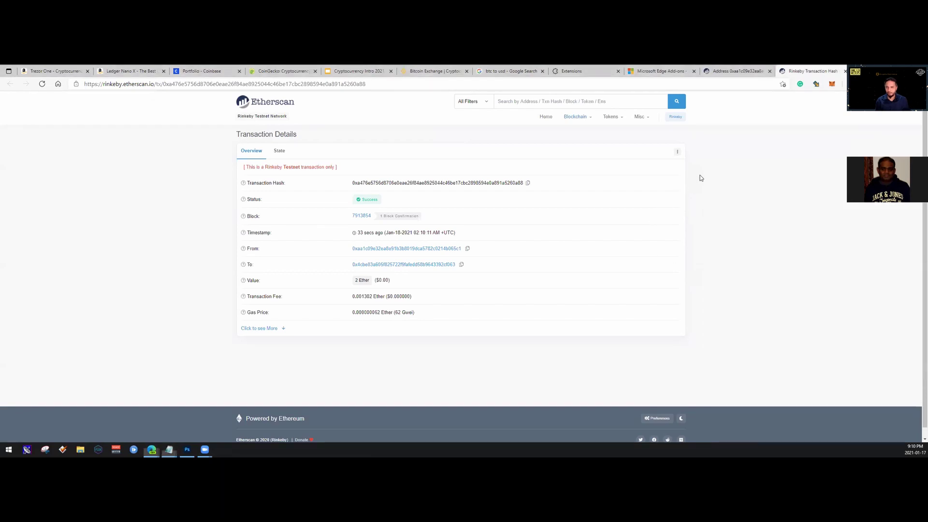
key("ctrl+f")
key("ctrl+v")
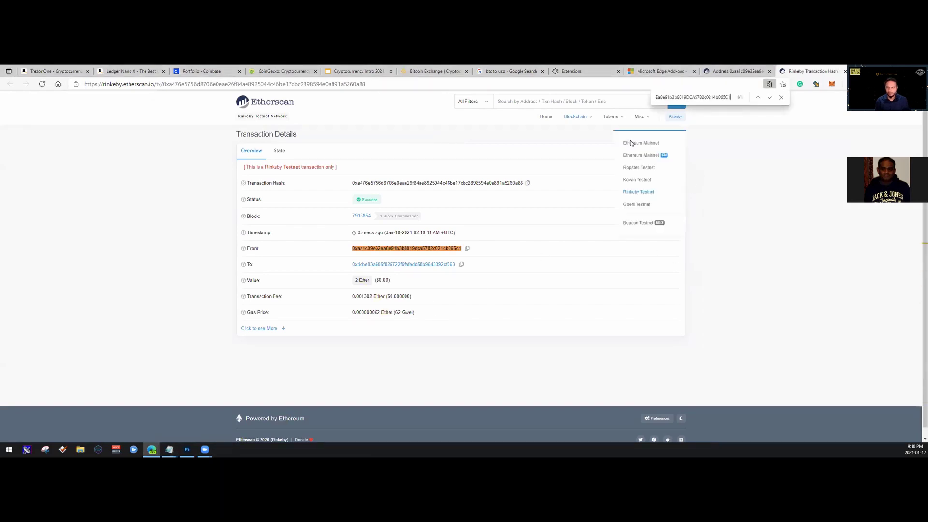
- Copy the Demo address from Notepad and search for it on the transaction page to check the recipient
key("alt+Tab")
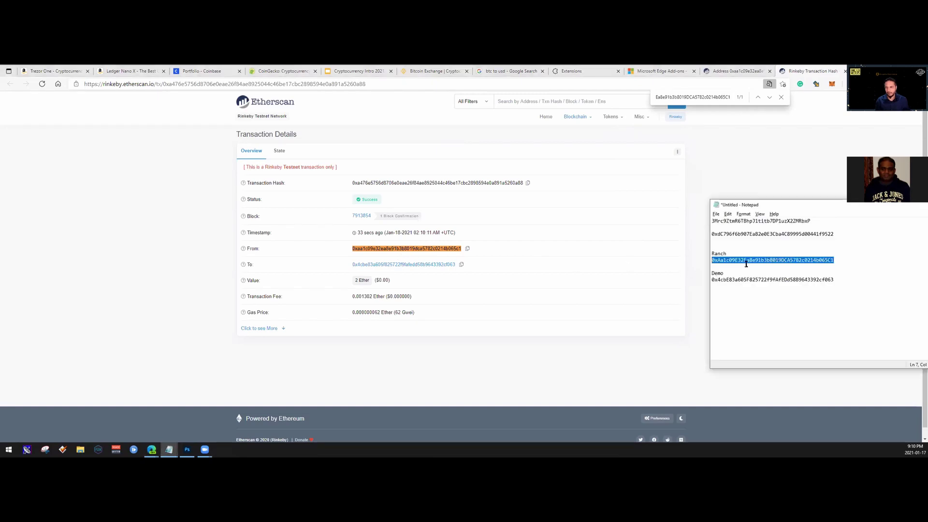
left_click_drag(851, 281, 709, 281)
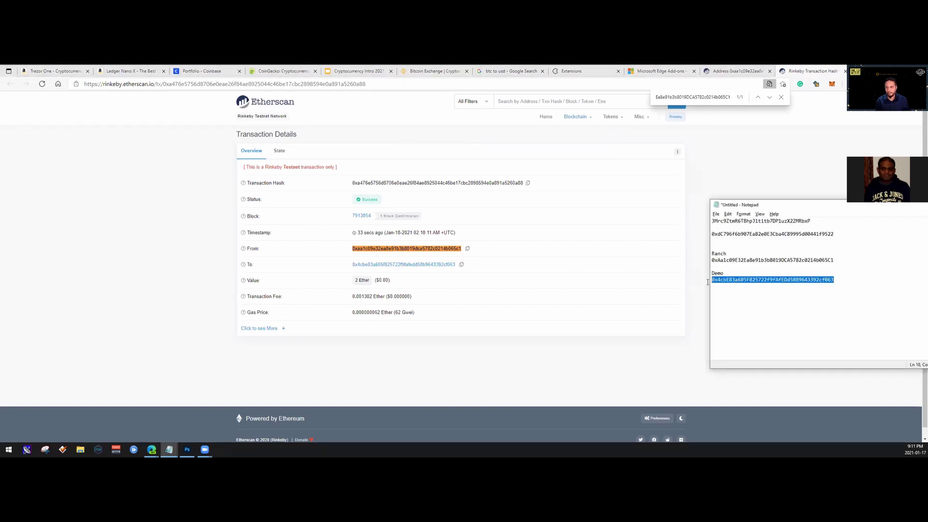
left_click(707, 97)
key("ctrl+a")
key("ctrl+v")
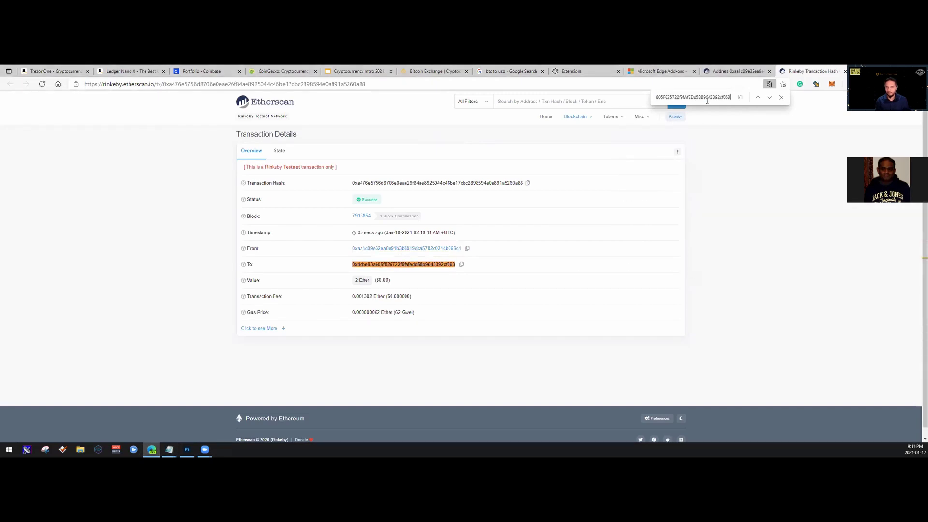
- Open the sender's and the recipient's Etherscan address pages through the transaction links and check each Ether balance
left_click(440, 248)
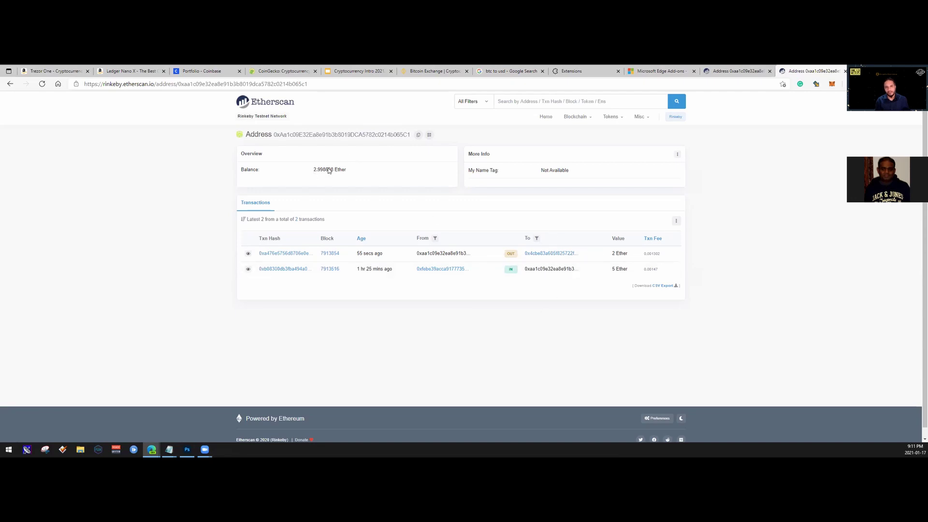
left_click_drag(315, 171, 351, 169)
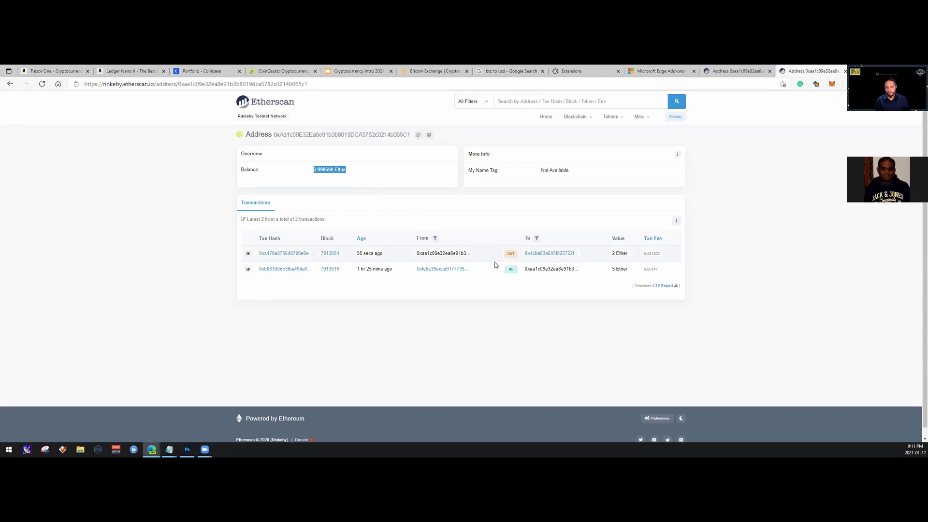
left_click(310, 257)
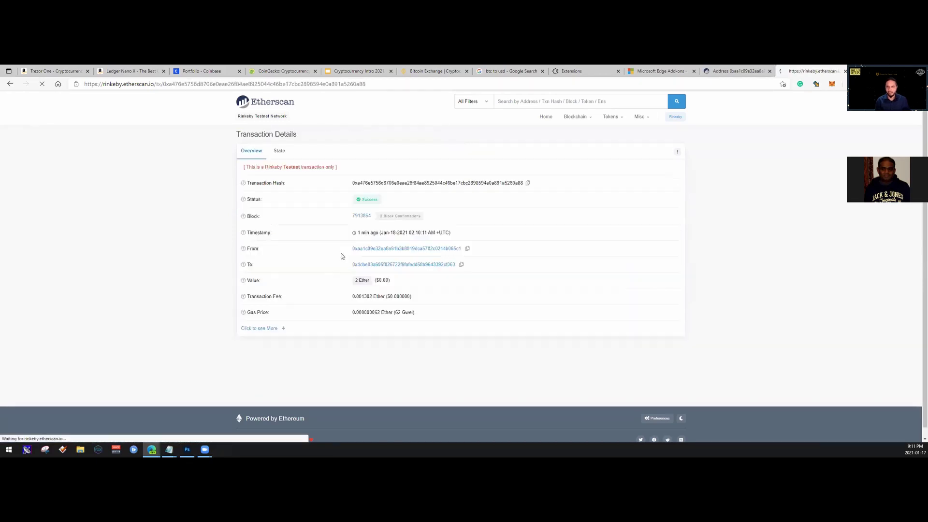
left_click(438, 266)
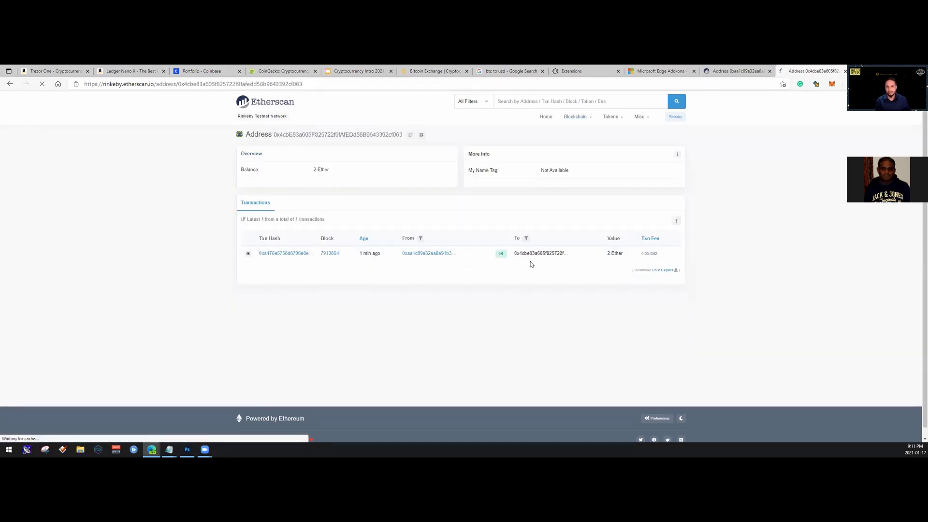
triple_click(320, 170)
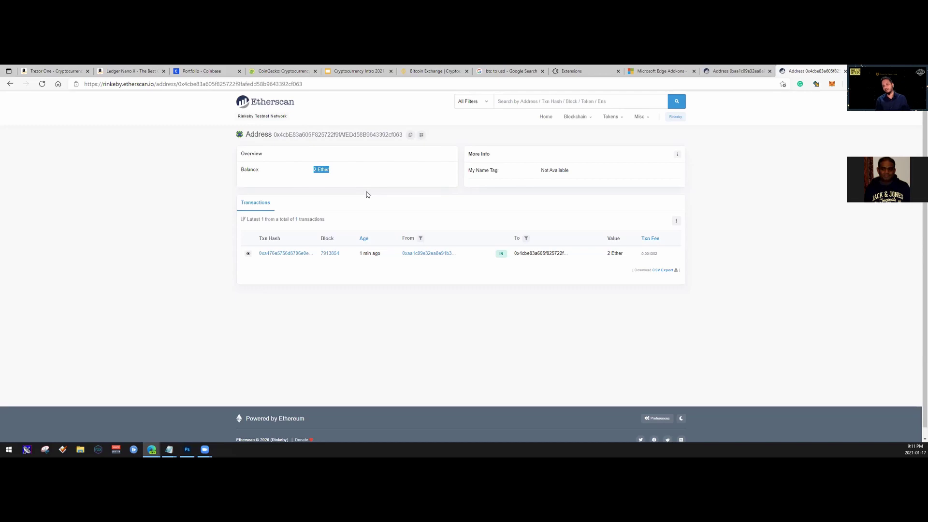
key("alt+Tab")
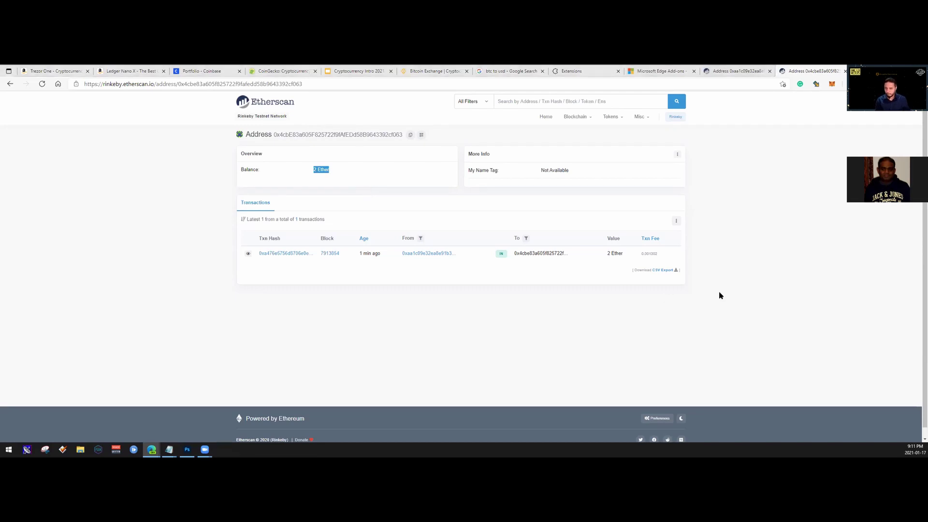
- Switch MetaMask to Ranch Private Account, review its activity and assets, and close the wallet
left_click(832, 84)
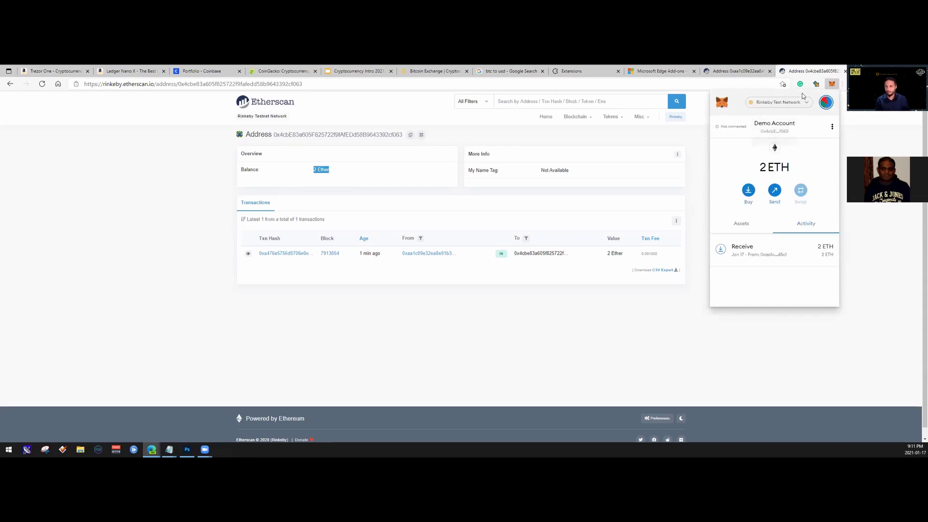
left_click(827, 102)
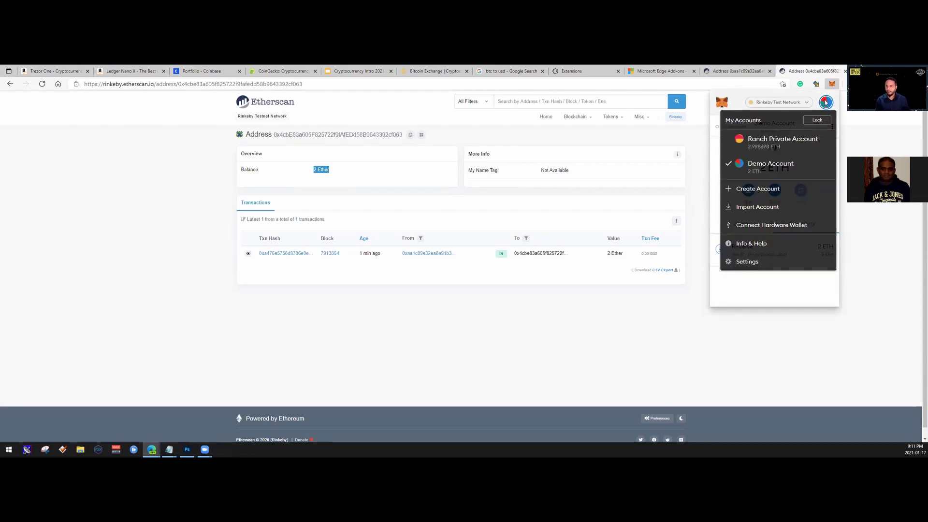
left_click(757, 147)
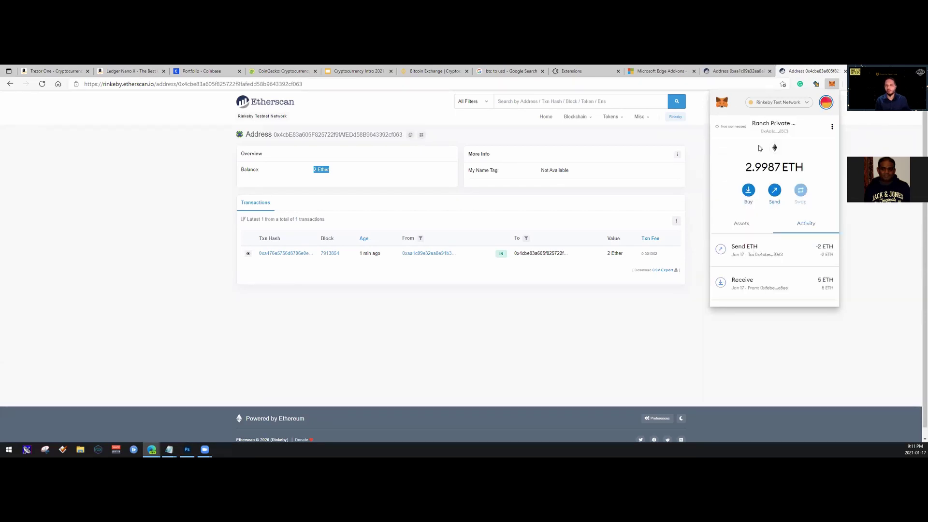
left_click(779, 126)
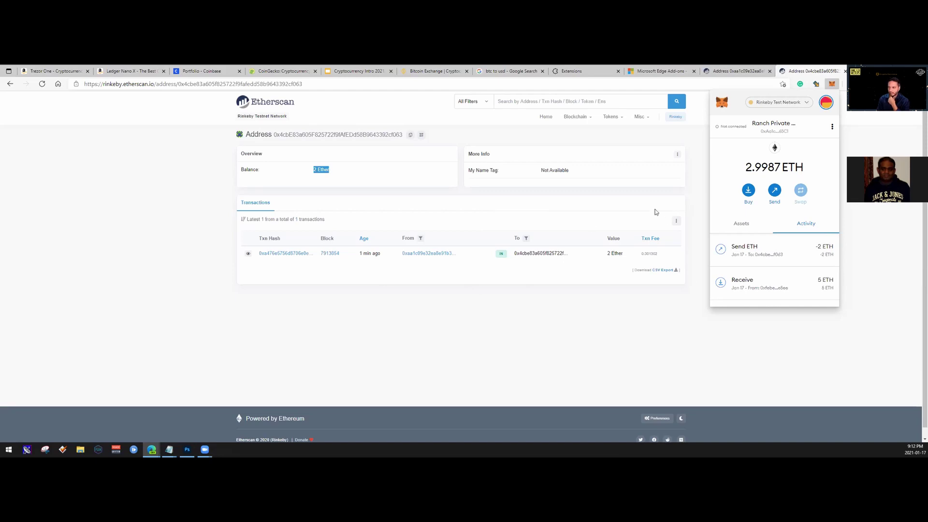
left_click(744, 226)
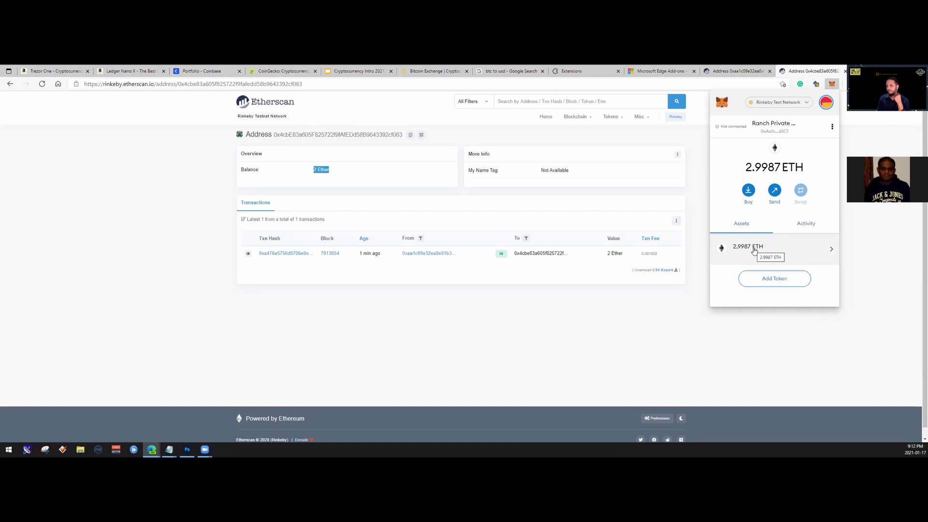
mouse_move(785, 169)
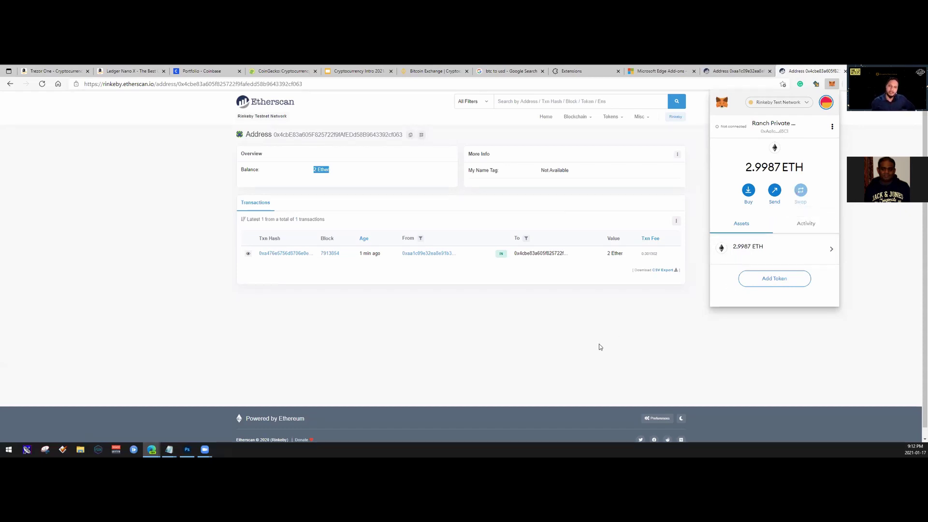
left_click(532, 346)
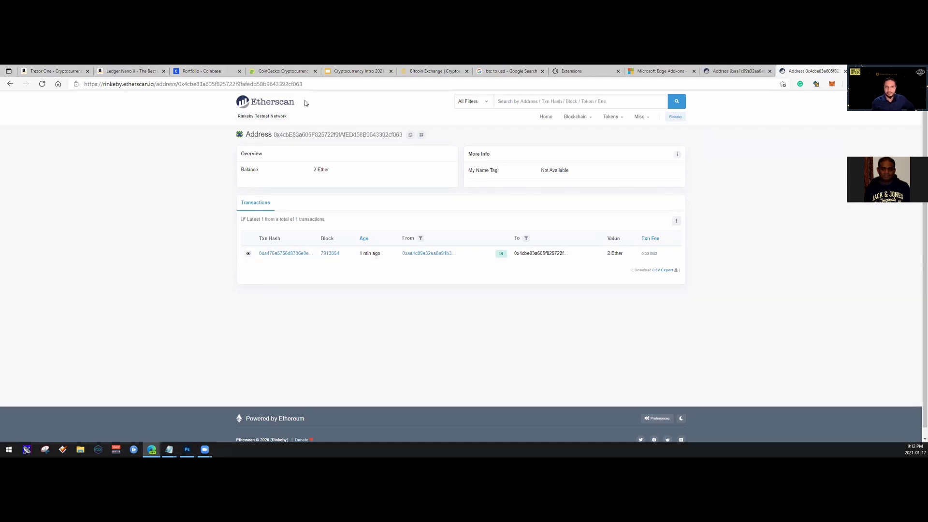
- Return to the Cryptocurrency Intro 2021 presentation in Google Slides, start the slideshow and advance to slide 34
left_click(346, 70)
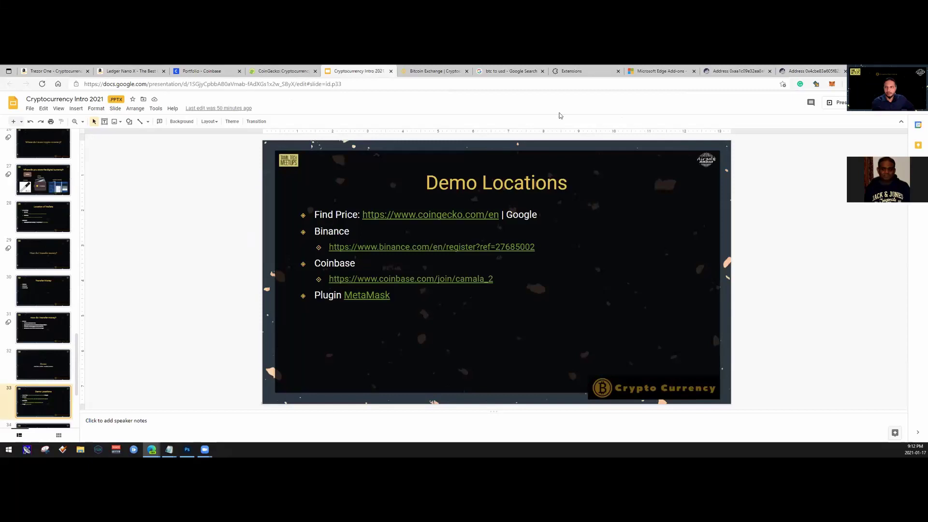
left_click(848, 108)
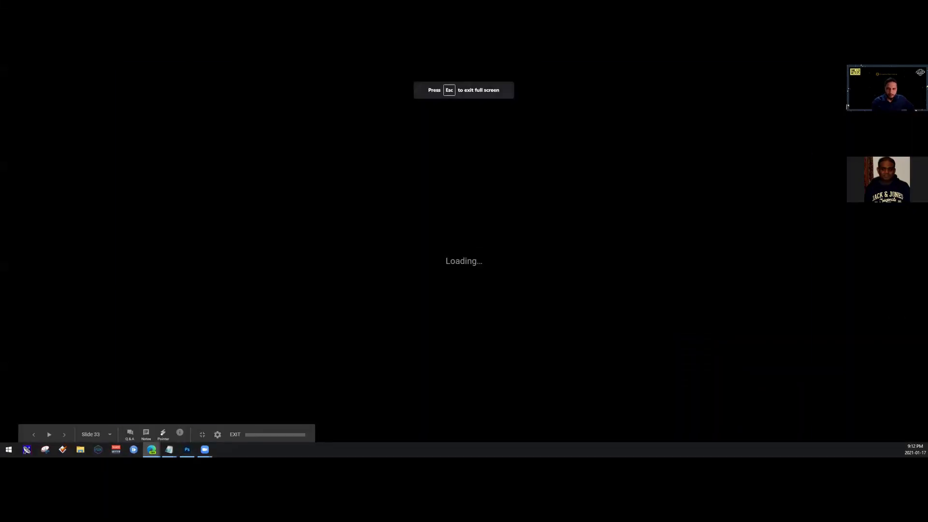
key("Right")
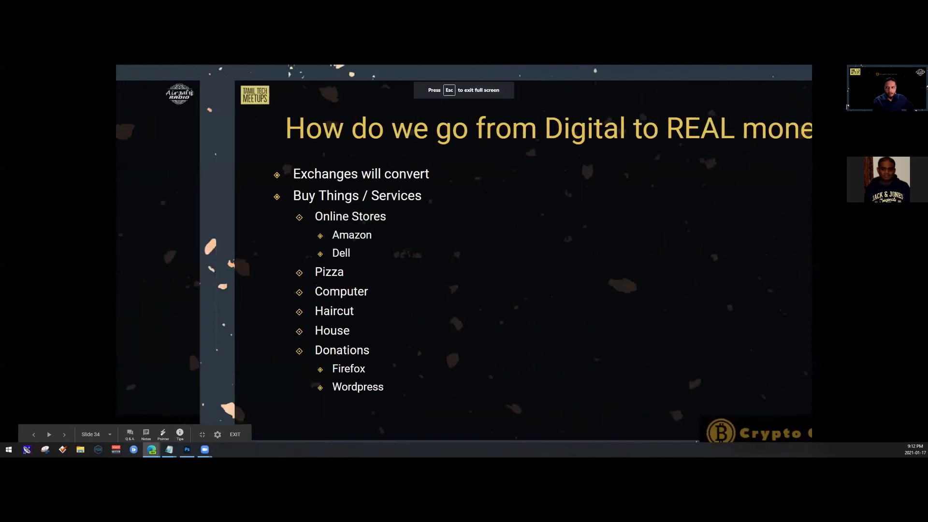